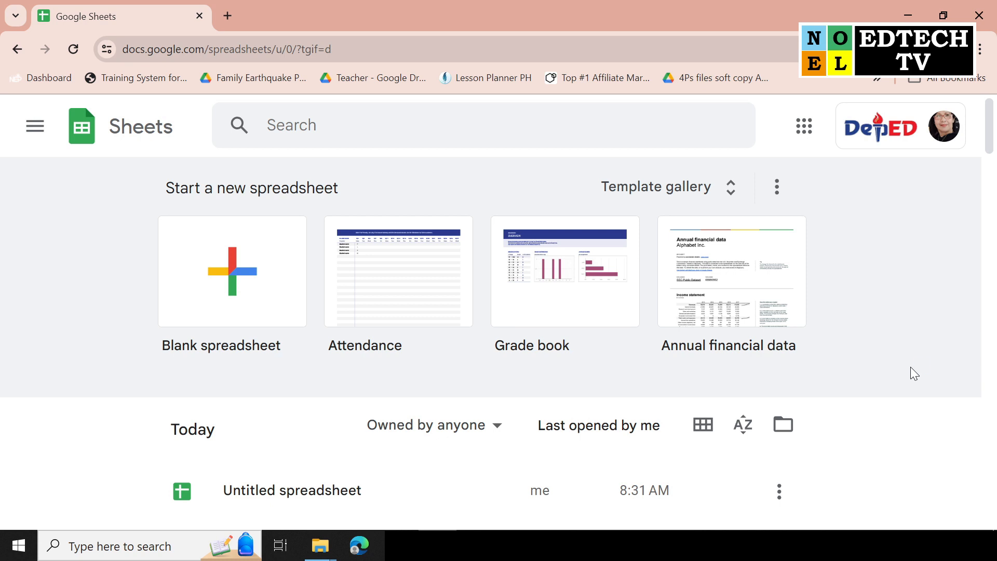
# - Create a blank spreadsheet and set its zoom level to 75%
pyautogui.click(238, 260)
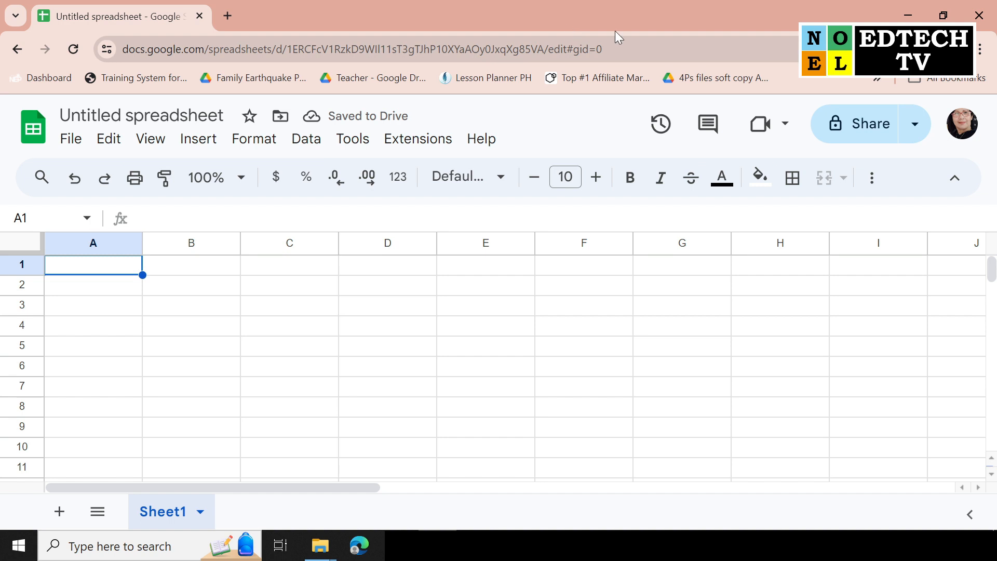
pyautogui.click(150, 141)
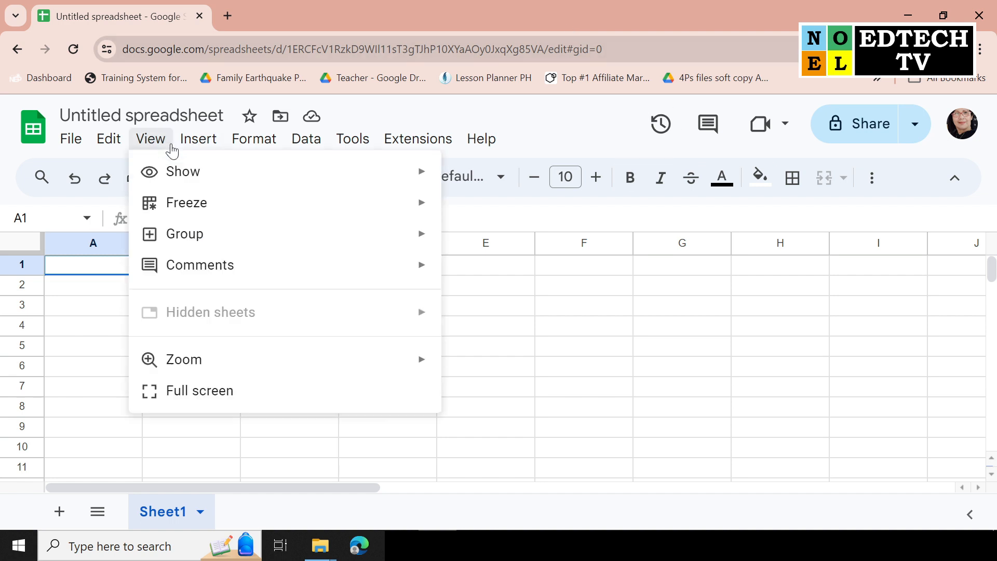
pyautogui.moveTo(394, 363)
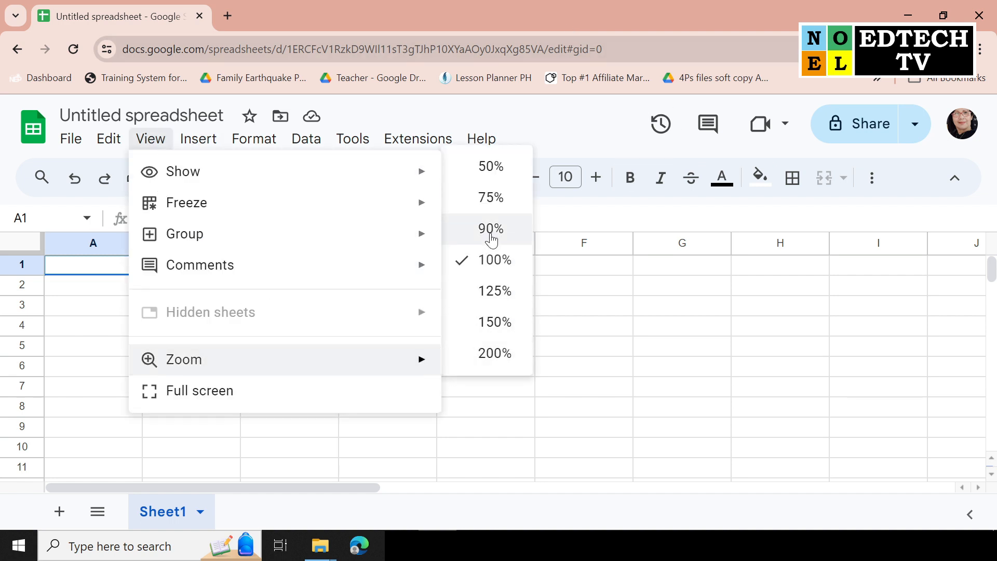
pyautogui.click(495, 179)
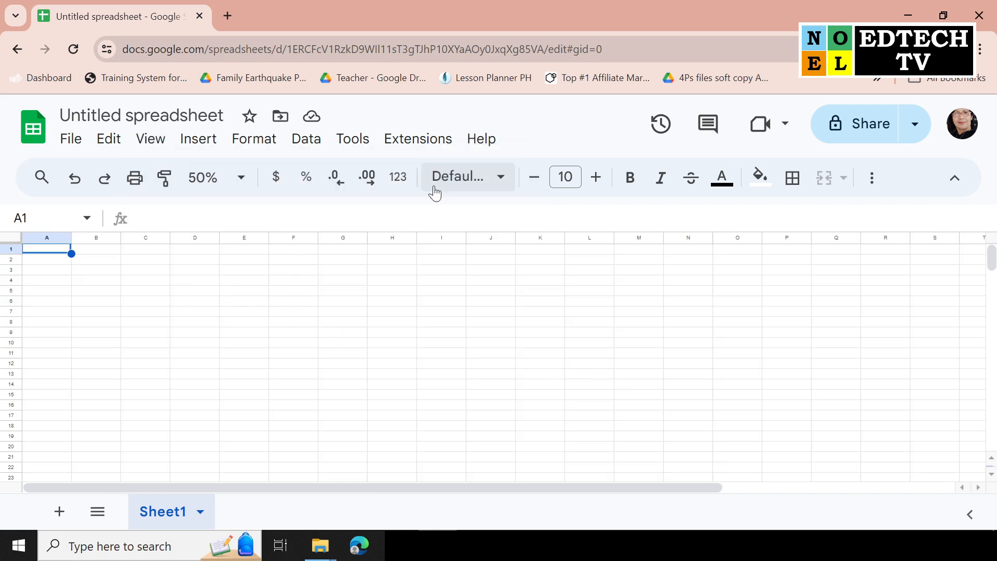
pyautogui.click(238, 179)
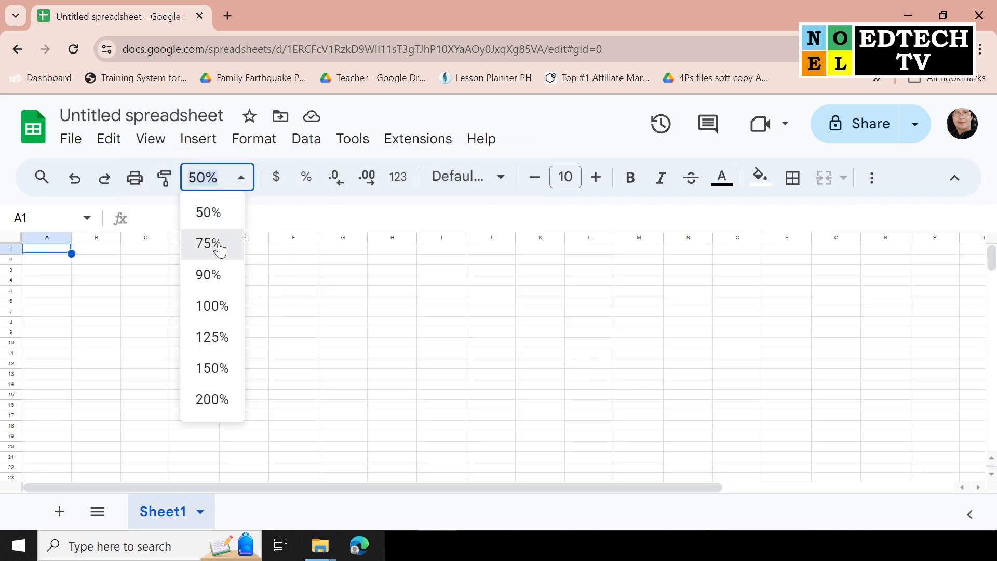
pyautogui.click(219, 245)
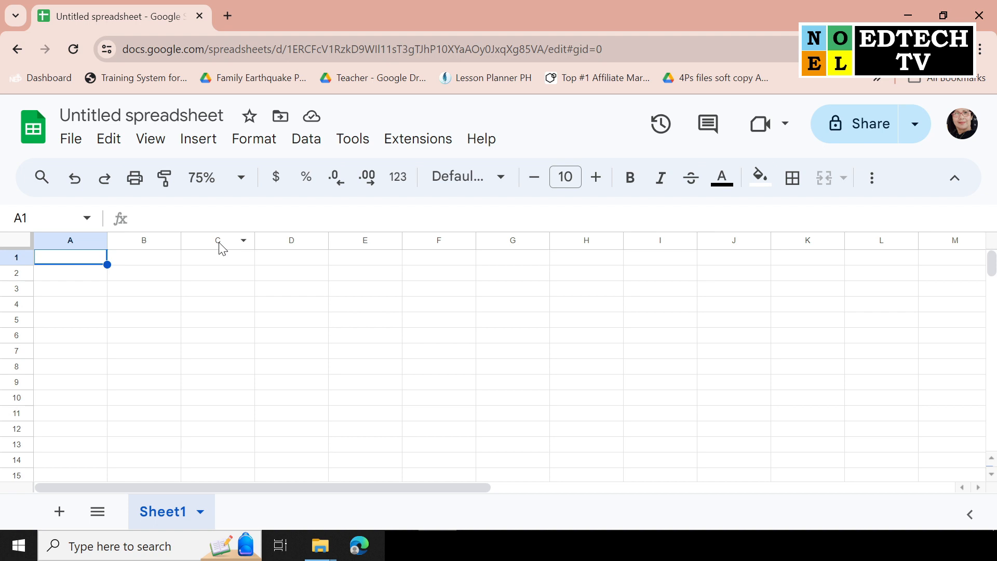
# - Enter the heading NAMES in cell C2 and center it horizontally
pyautogui.click(224, 305)
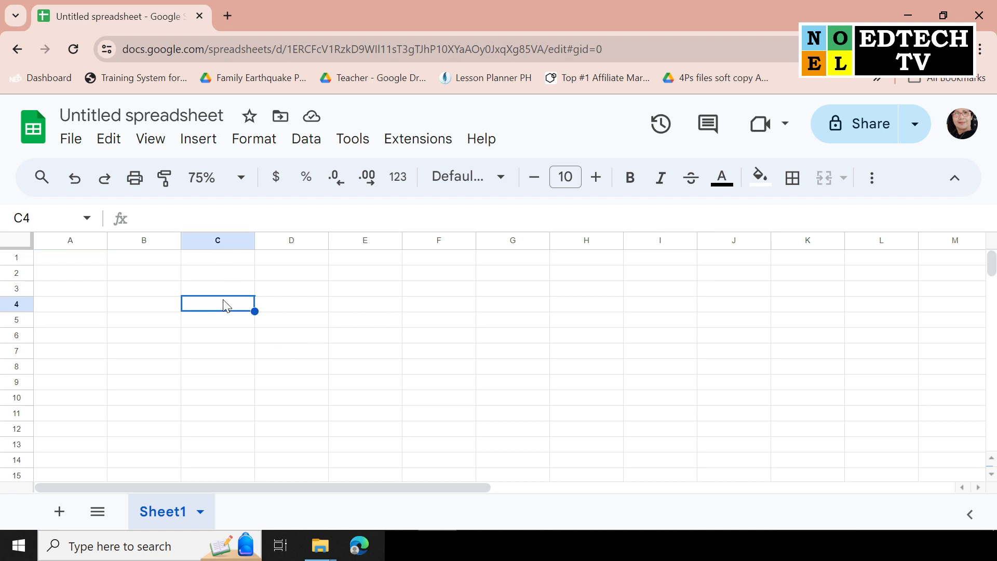
pyautogui.click(224, 264)
pyautogui.click(218, 276)
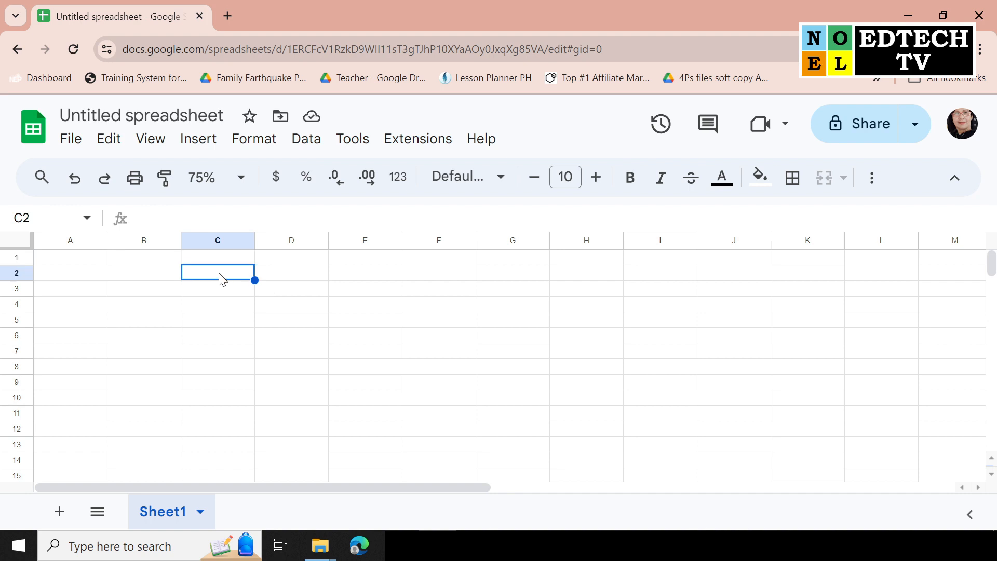
pyautogui.write('NAMES')
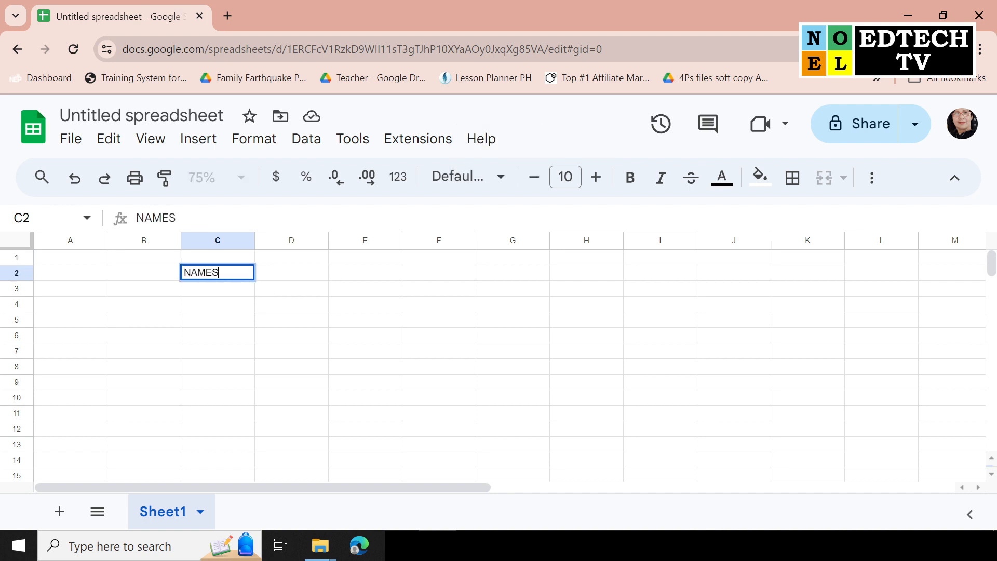
pyautogui.press('Return')
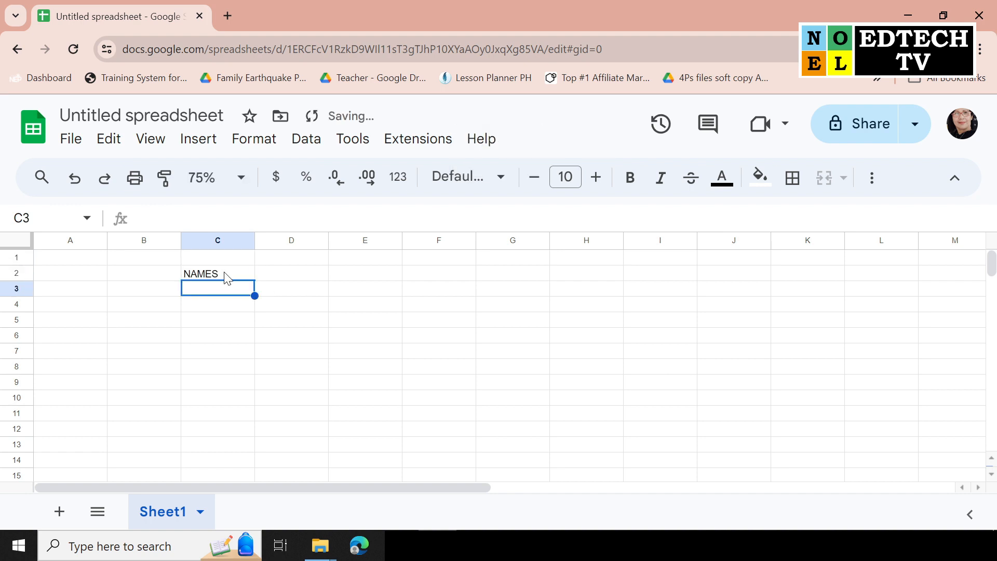
pyautogui.click(227, 278)
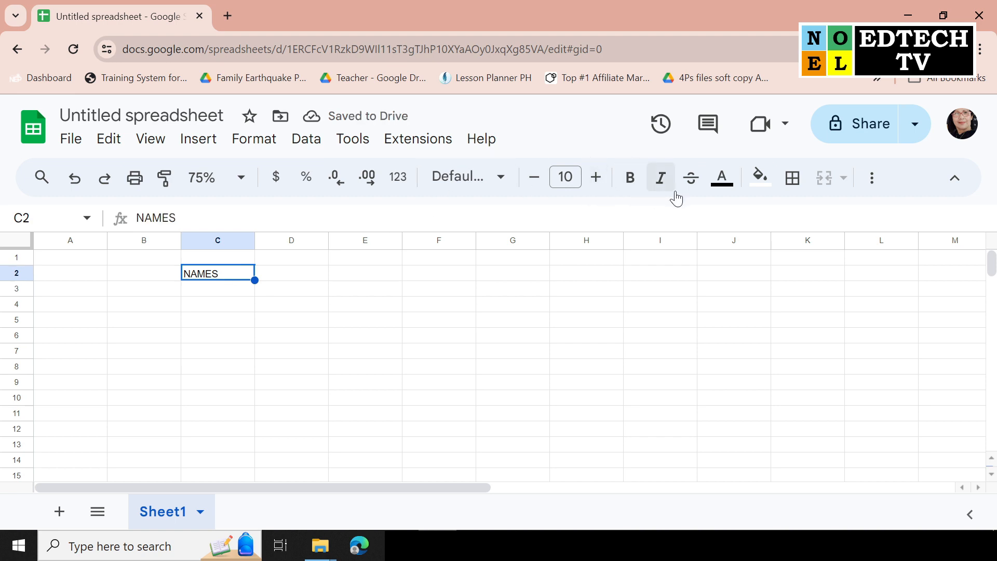
pyautogui.click(869, 182)
pyautogui.click(564, 215)
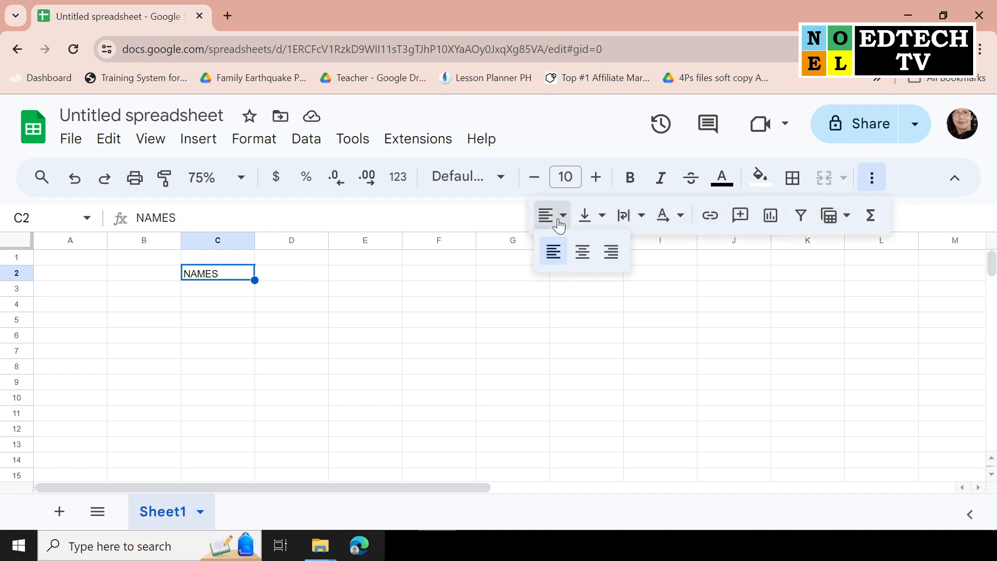
pyautogui.click(582, 252)
# - Enter the headings 1ST QUARTER in cell D2 and 2ND QUARTER in cell E2
pyautogui.click(285, 267)
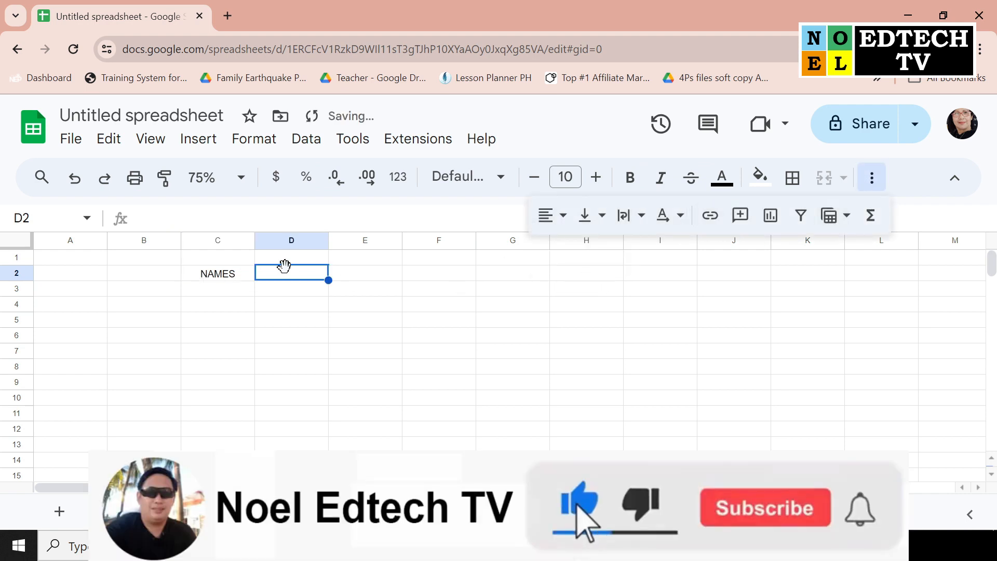
pyautogui.write('1ST ')
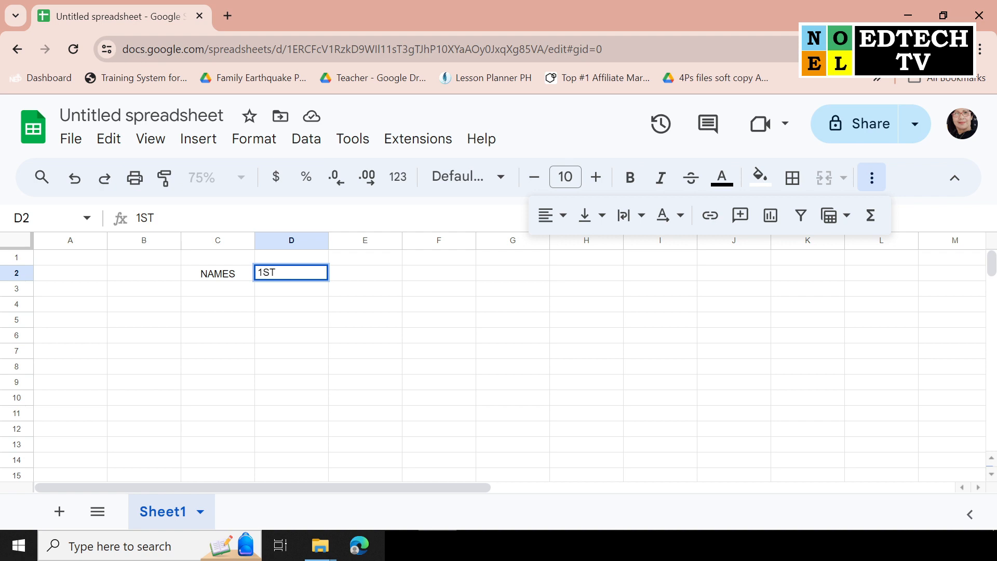
pyautogui.write('QUARTER')
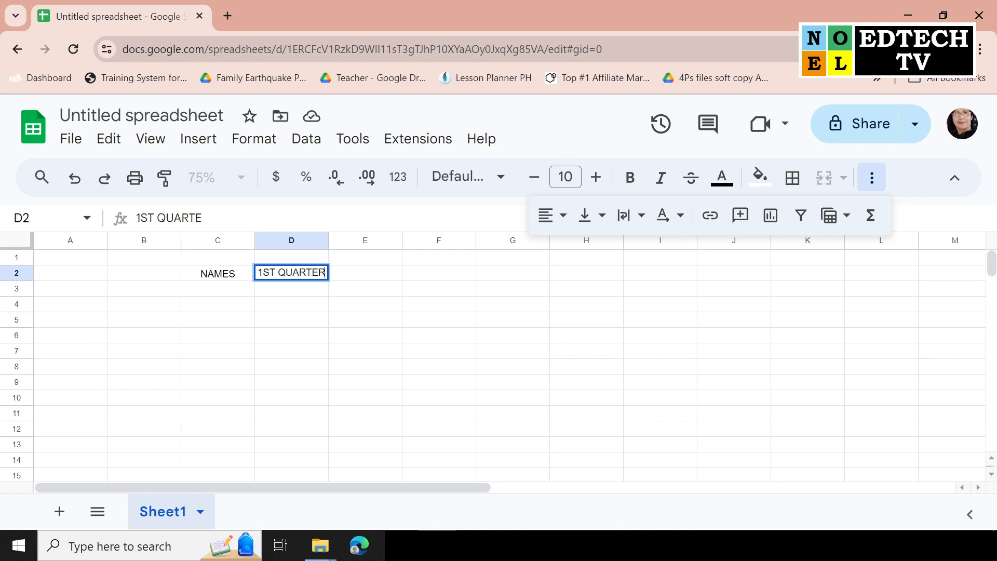
pyautogui.press('Tab')
pyautogui.write('2ND')
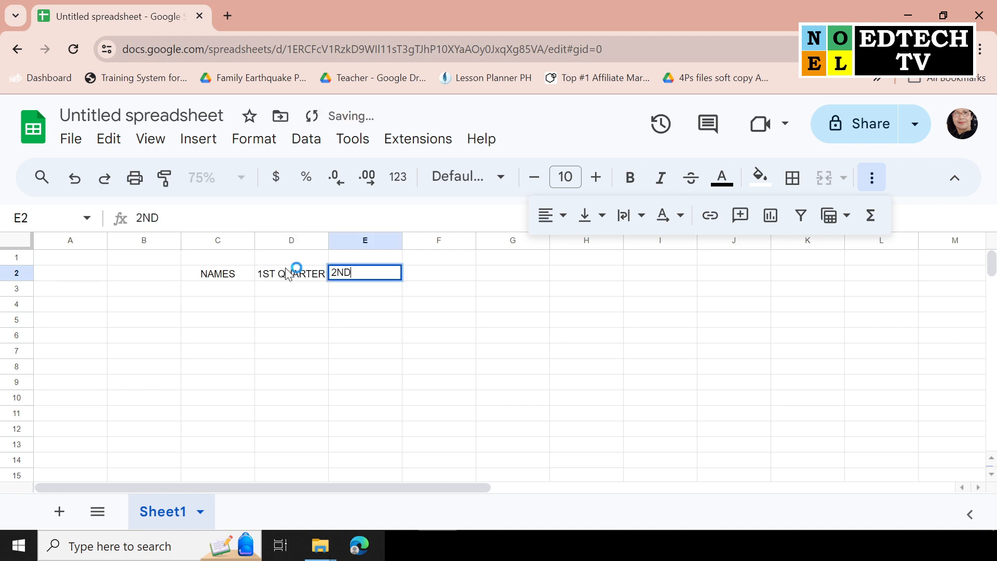
pyautogui.write(' QUARTER')
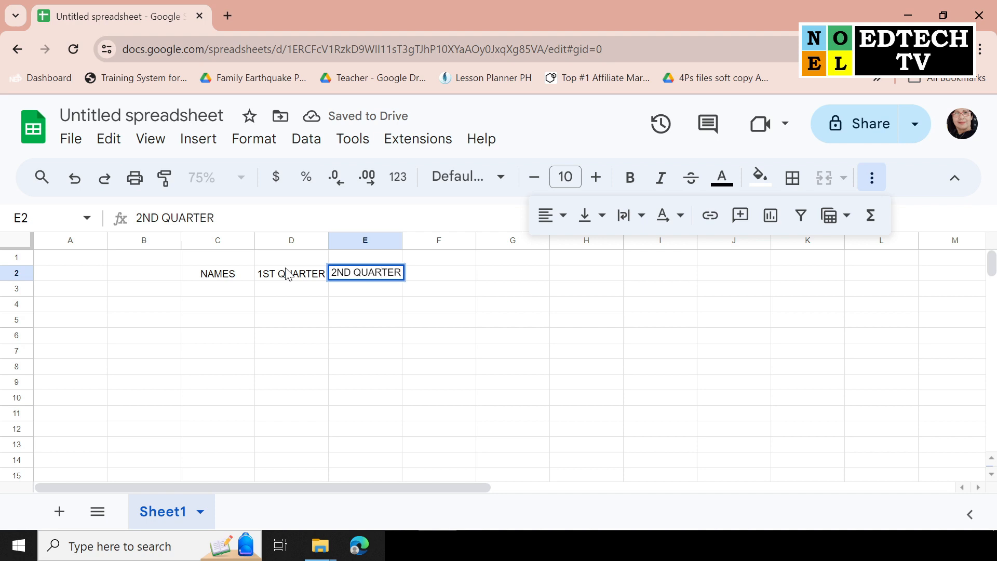
pyautogui.press('Return')
# - Enter the heading 1ST SEMESTER GRADE in cell F2
pyautogui.press('Up')
pyautogui.press('Right')
pyautogui.press('Right')
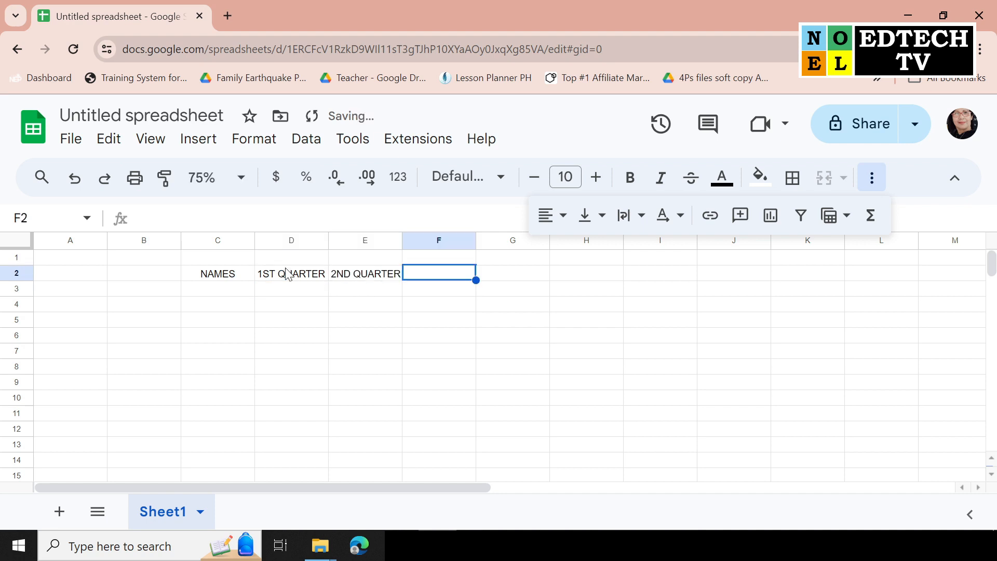
pyautogui.write('1ST SEME')
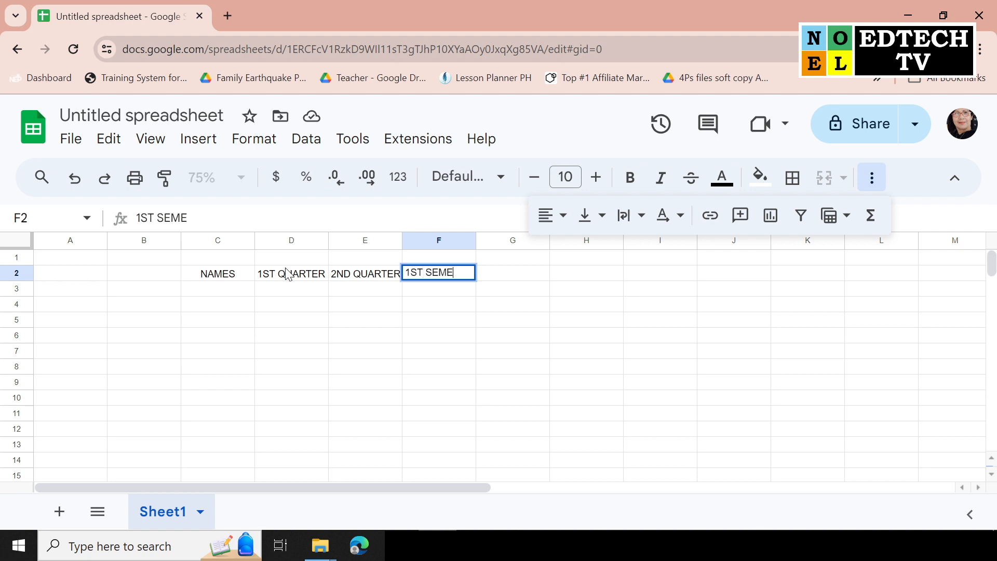
pyautogui.write('STER GRADE')
pyautogui.press('Return')
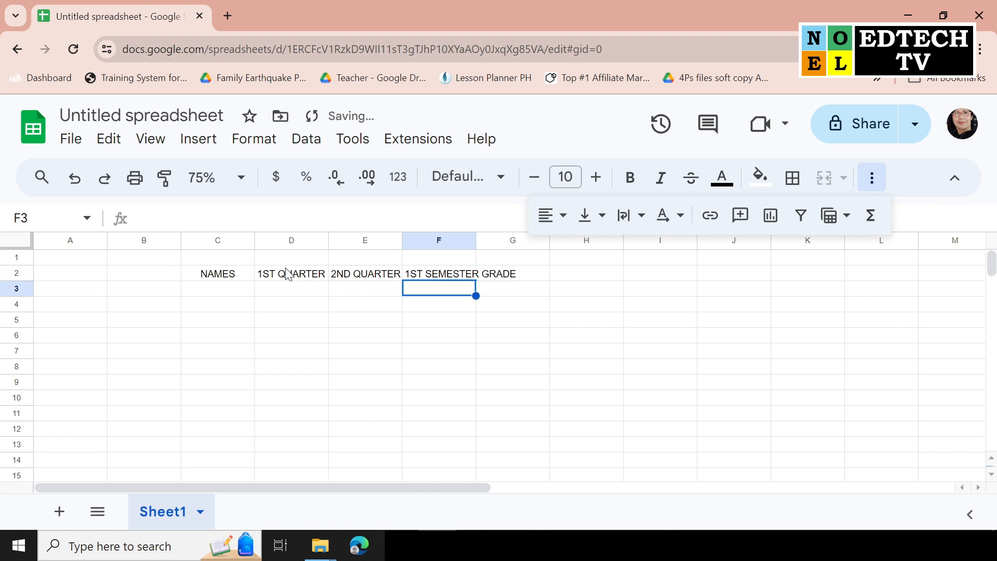
# - Auto-fit the widths of columns F and E to their headings
pyautogui.doubleClick(477, 240)
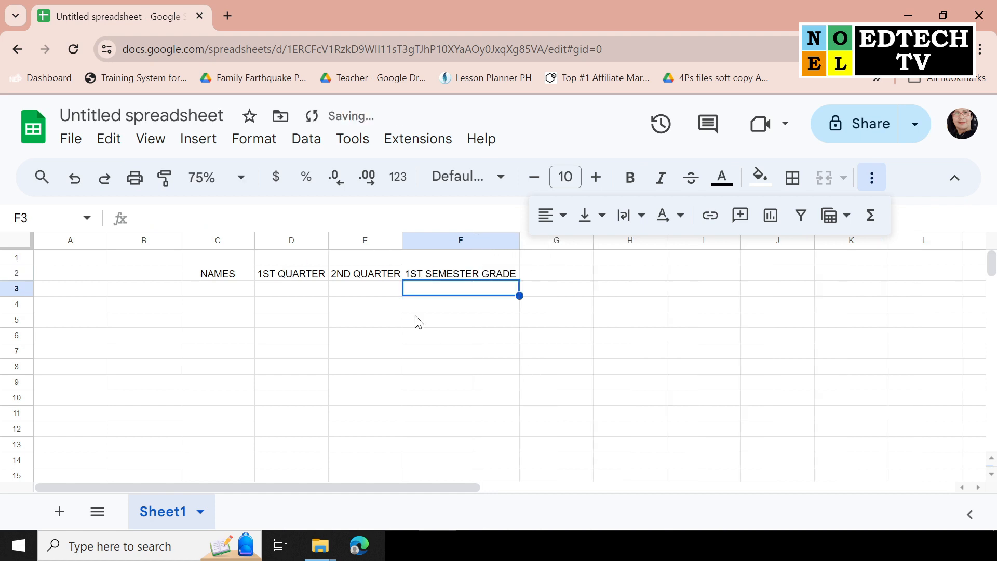
pyautogui.doubleClick(400, 241)
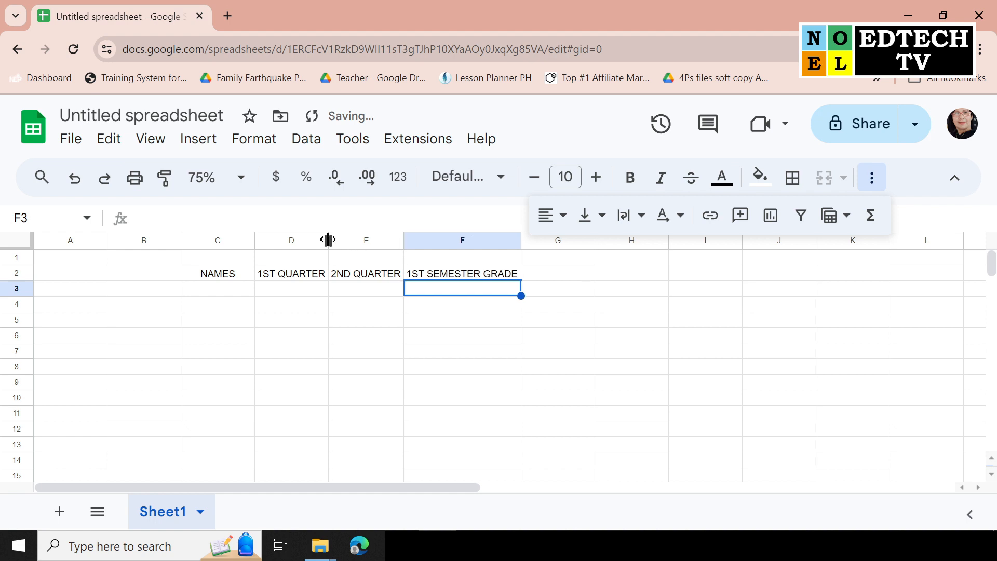
pyautogui.click(571, 324)
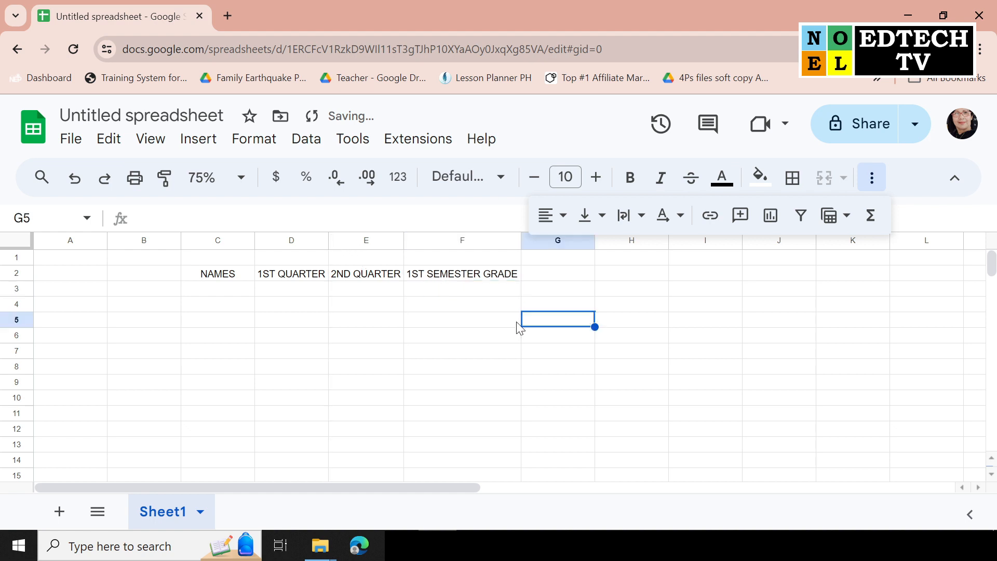
# - Make the heading cells C2:F2 bold and fill them with yellow
pyautogui.click(216, 278)
pyautogui.moveTo(219, 282); pyautogui.dragTo(478, 281)
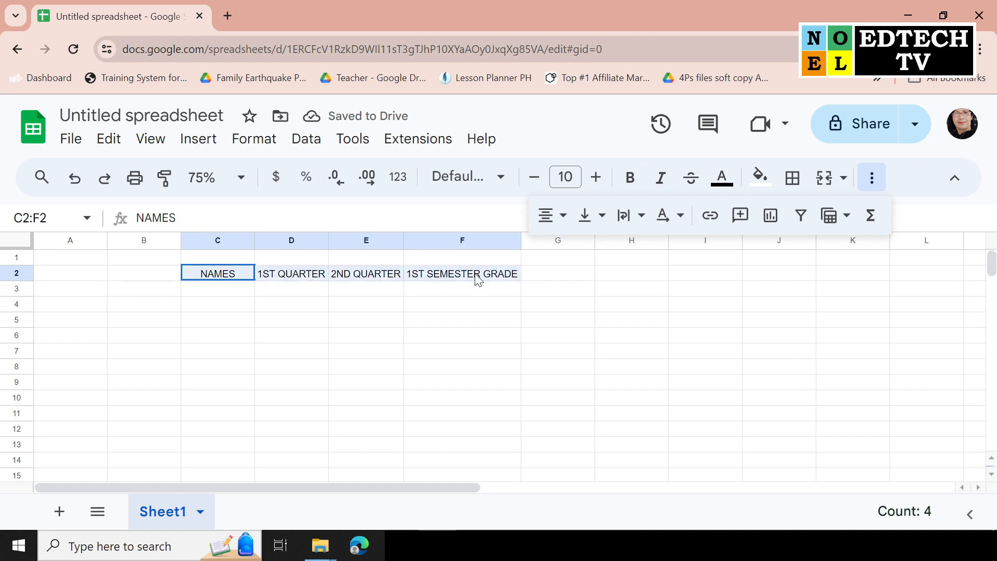
pyautogui.click(630, 180)
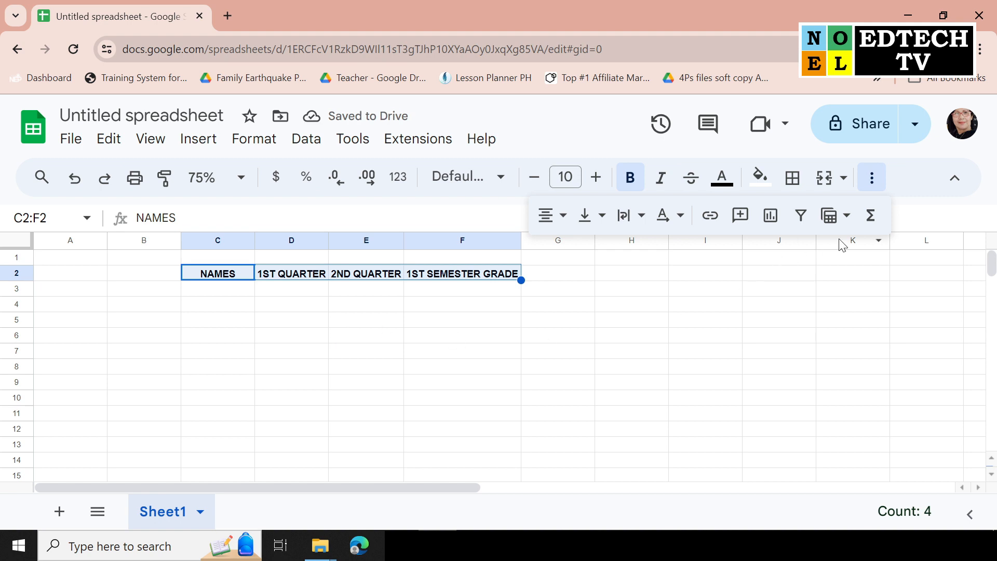
pyautogui.click(761, 178)
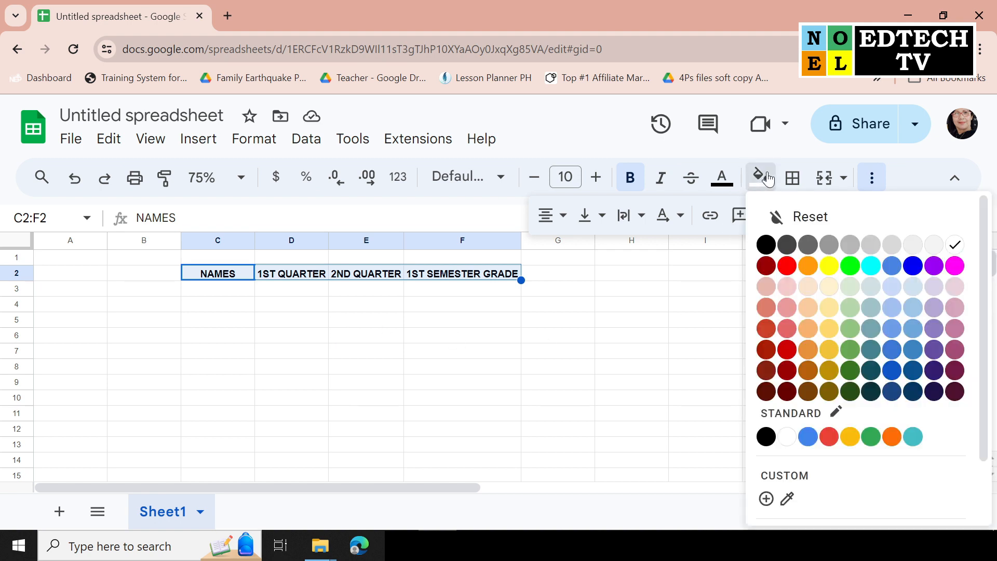
pyautogui.click(829, 265)
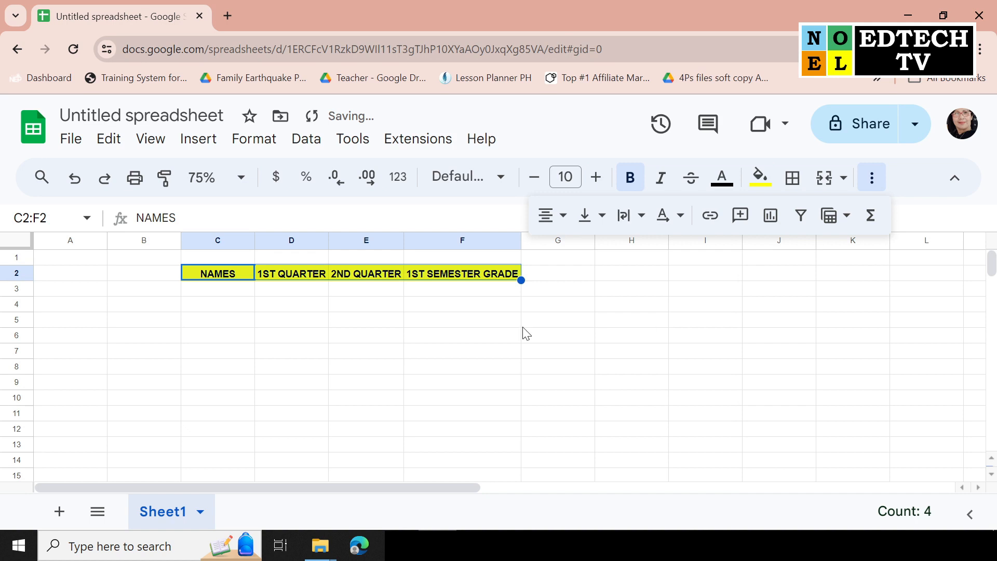
pyautogui.click(242, 308)
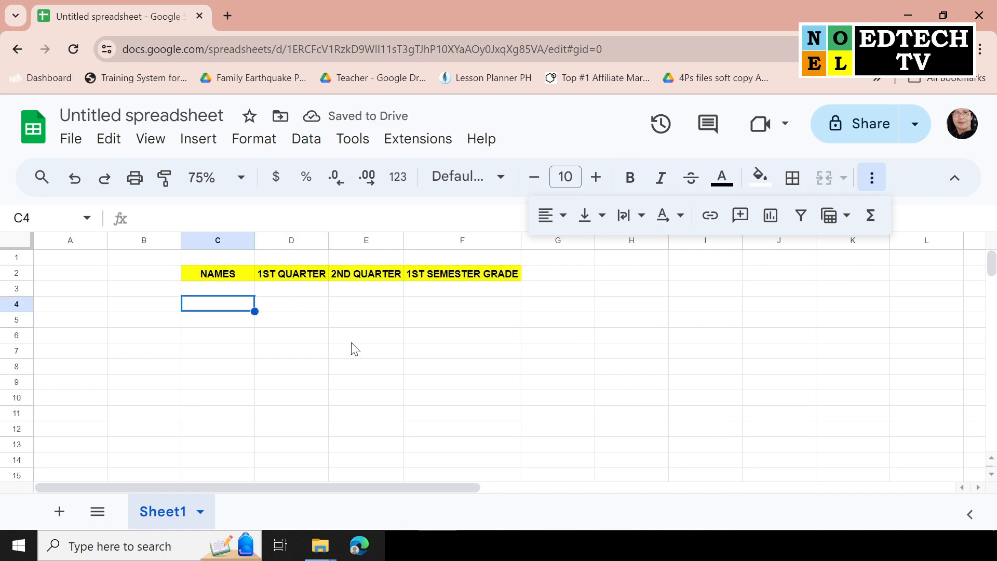
# - Search the web for "1000 NAMES" in a new browser tab and open the 1000 random names site
pyautogui.click(231, 18)
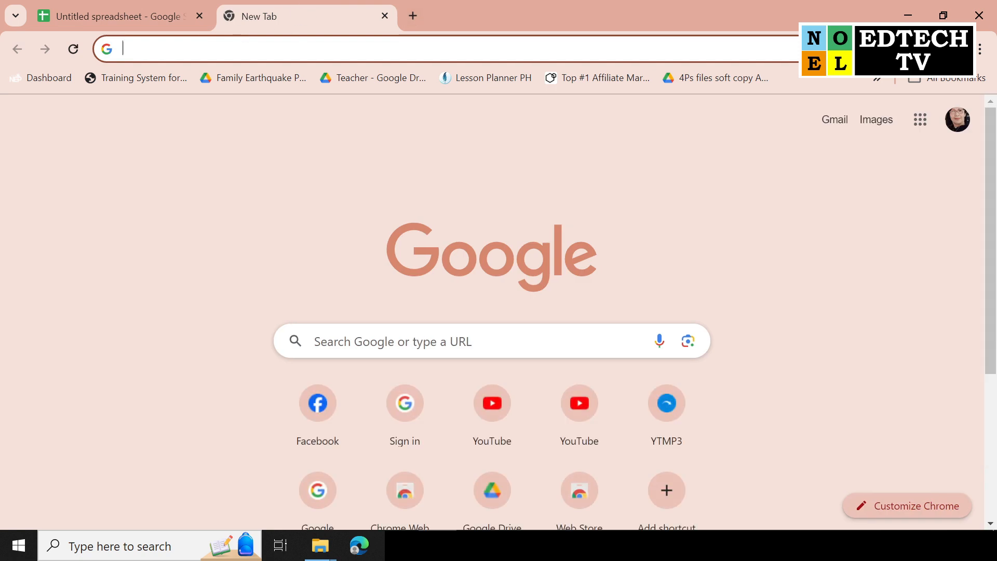
pyautogui.write('1000 NAMES')
pyautogui.press('Return')
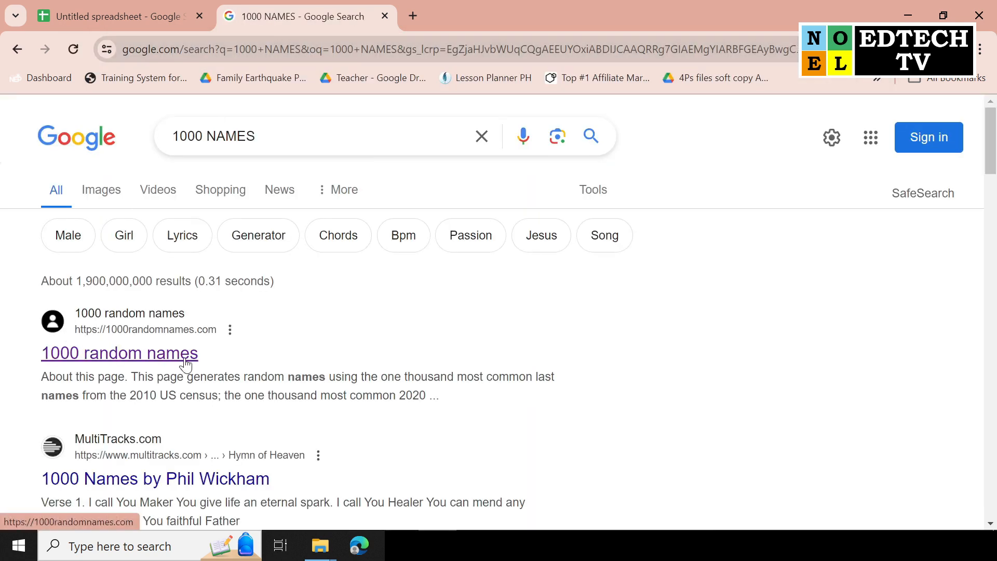
pyautogui.click(151, 354)
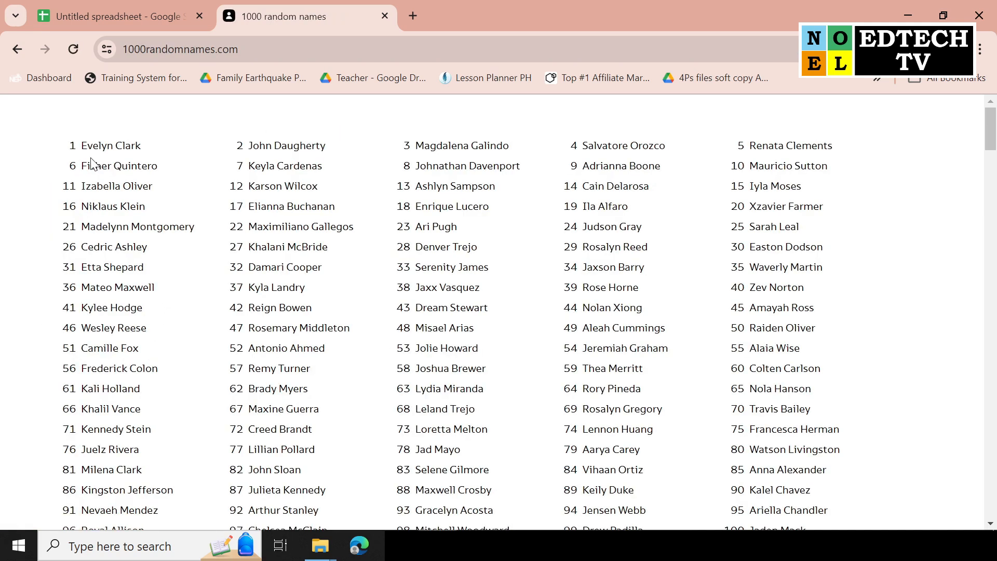
# - Copy the first ten names, numbers 1 to 10, from the random names list
pyautogui.moveTo(87, 146); pyautogui.dragTo(186, 165)
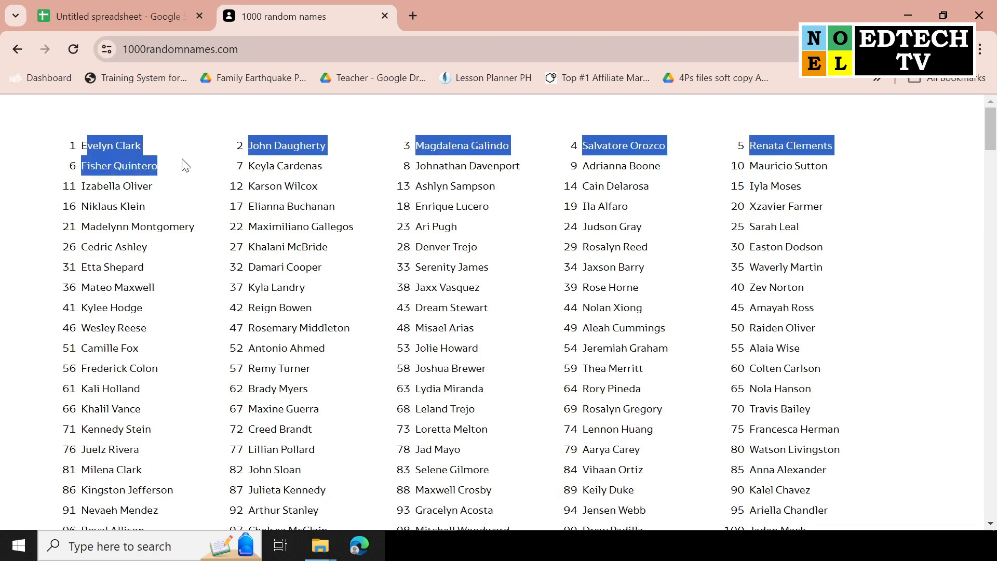
pyautogui.moveTo(81, 146); pyautogui.dragTo(847, 173)
pyautogui.hotkey('ctrl', 'c')
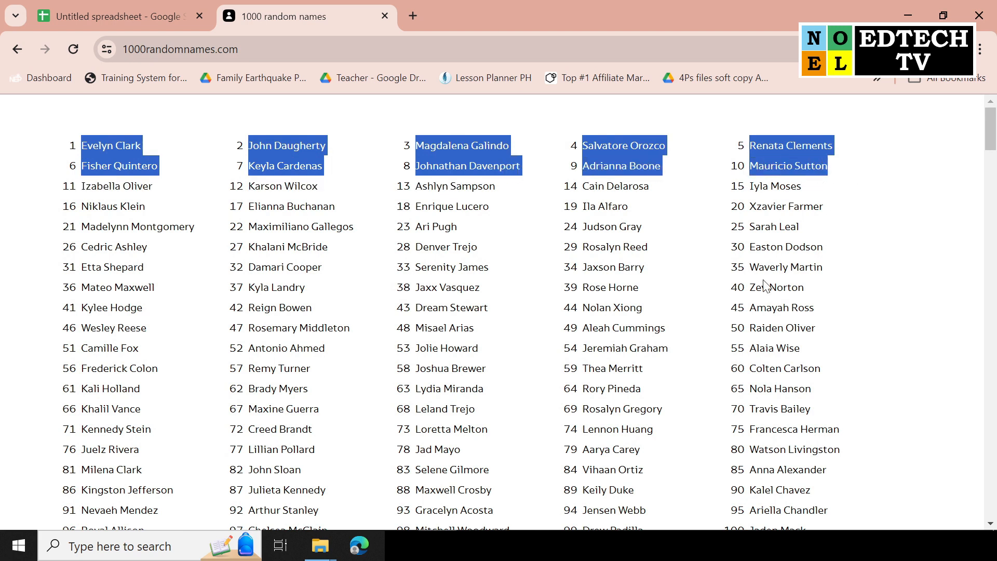
# - Switch back to the spreadsheet and paste the ten copied names under the NAMES heading, starting at C3
pyautogui.click(129, 19)
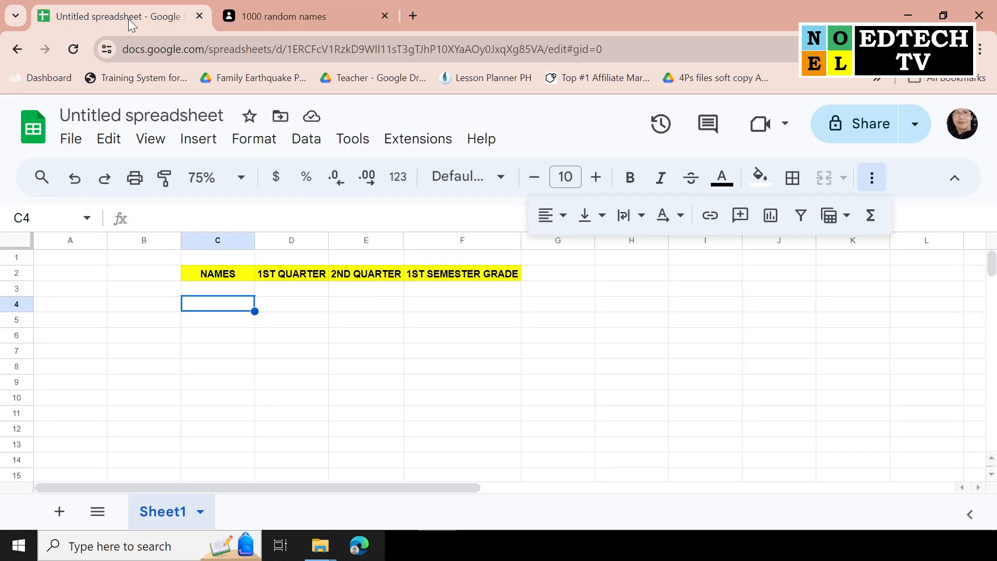
pyautogui.click(248, 293)
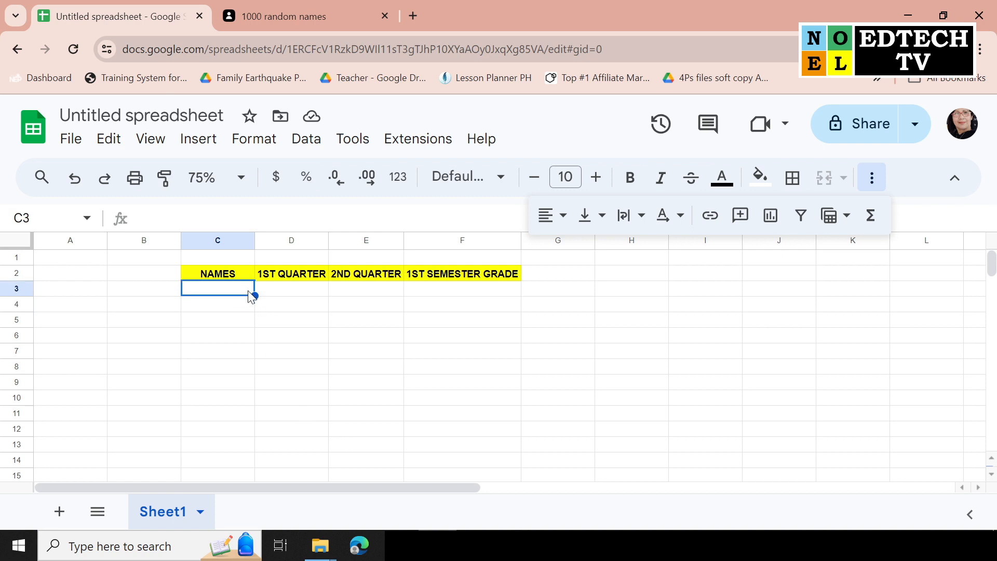
pyautogui.hotkey('ctrl', 'v')
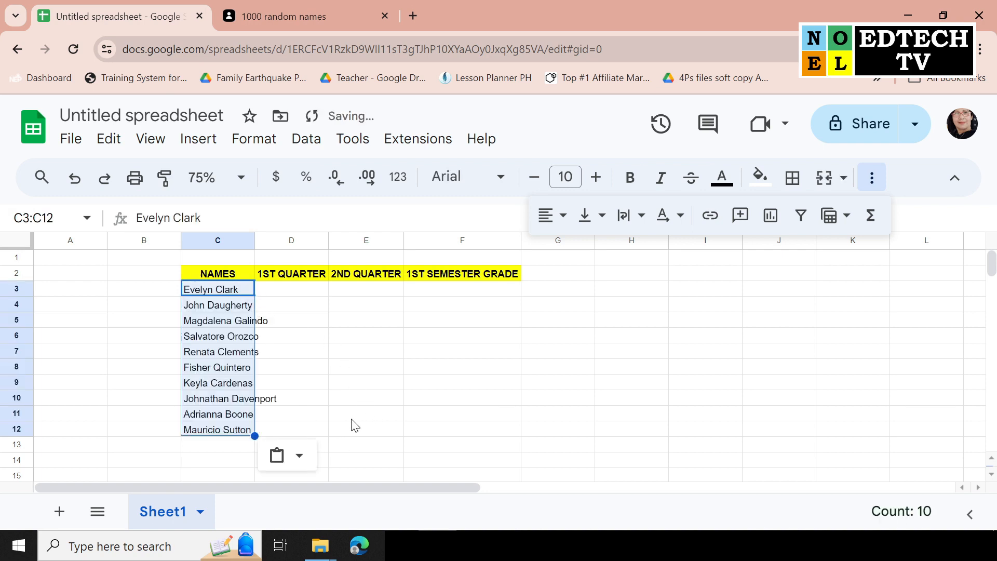
# - Enlarge the font of the pasted names by three sizes and auto-fit the width of column C
pyautogui.click(601, 185)
pyautogui.click(600, 181)
pyautogui.click(597, 179)
pyautogui.click(459, 327)
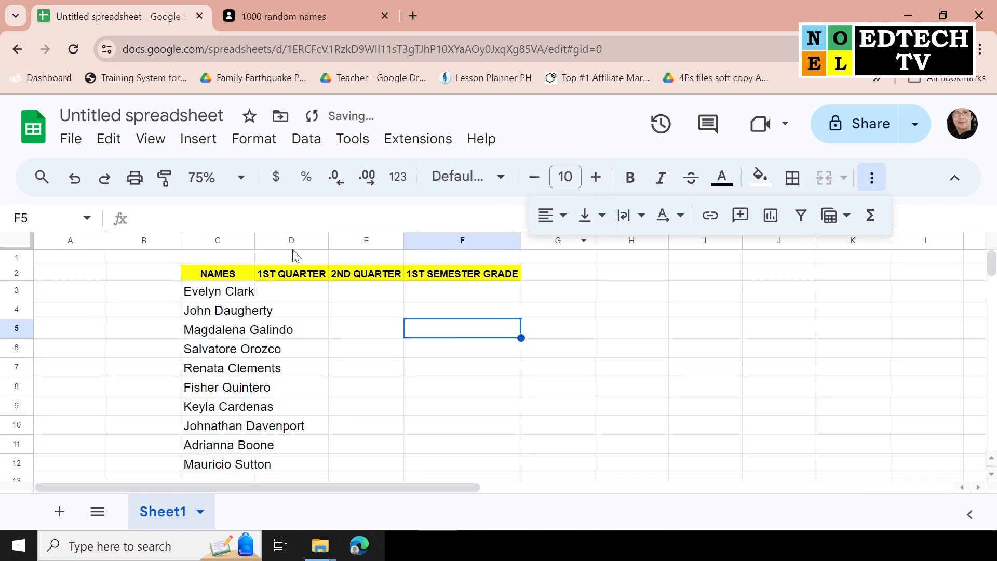
pyautogui.doubleClick(254, 238)
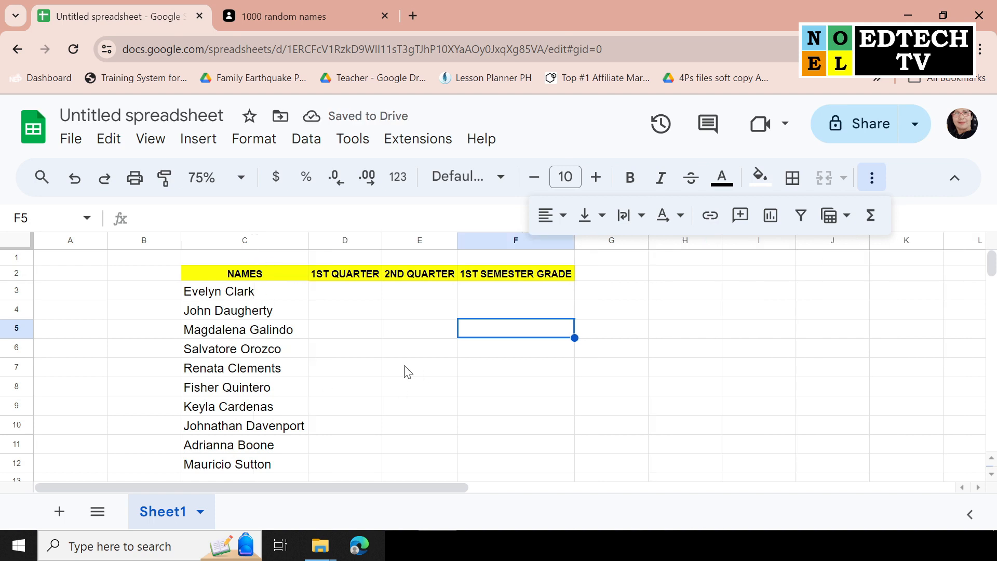
# - Apply all borders to the grade table in C2:F12
pyautogui.moveTo(268, 281); pyautogui.dragTo(513, 462)
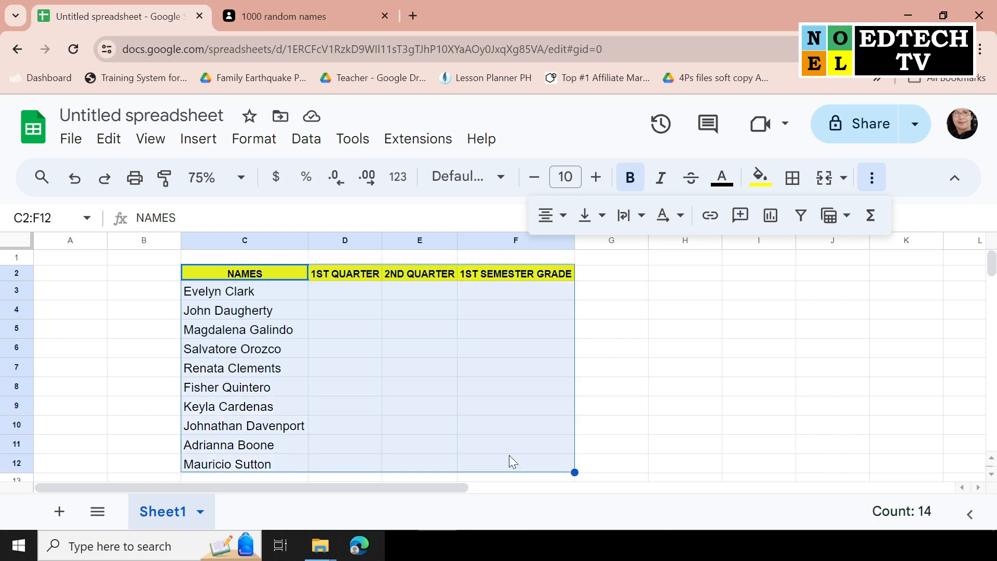
pyautogui.click(793, 178)
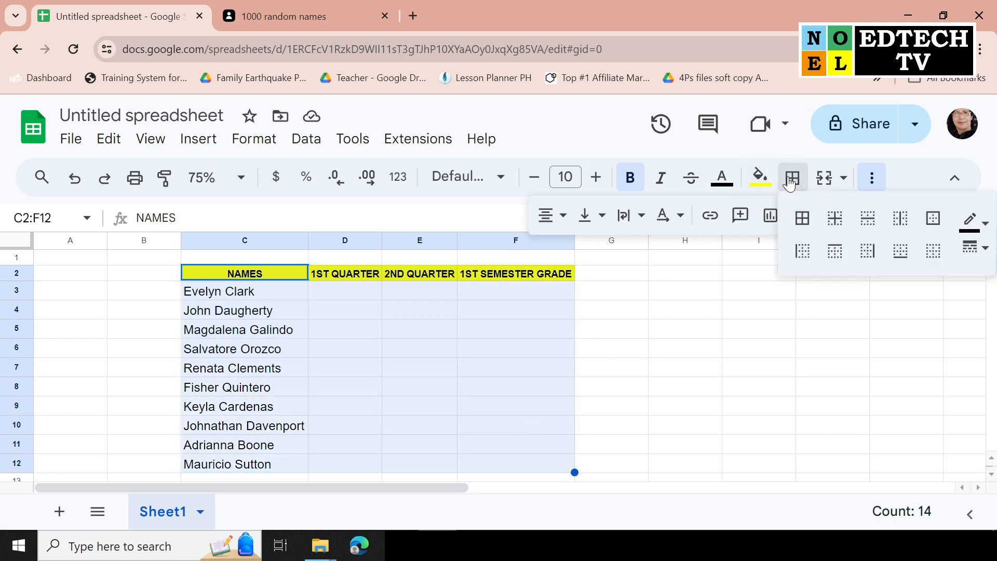
pyautogui.click(802, 218)
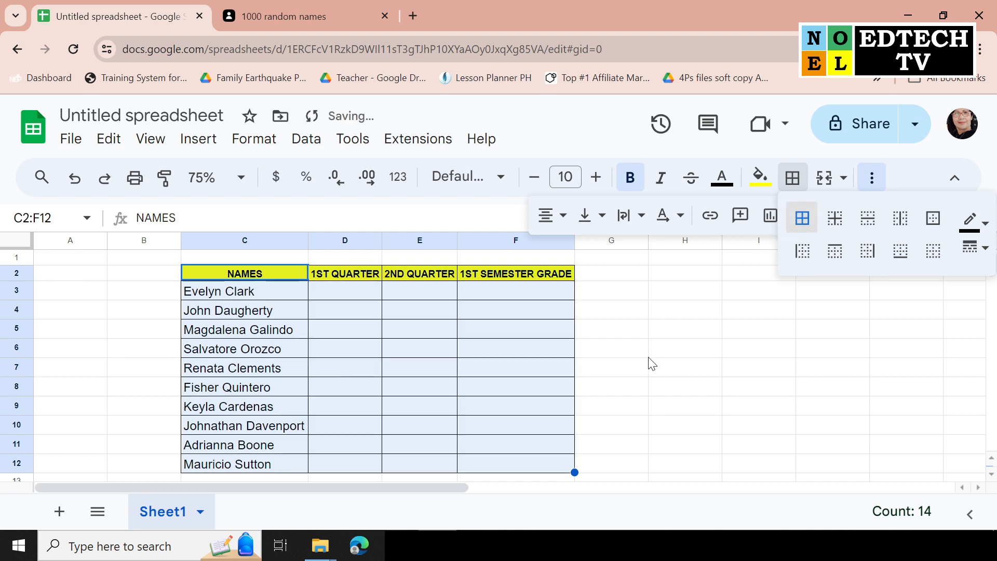
pyautogui.click(627, 375)
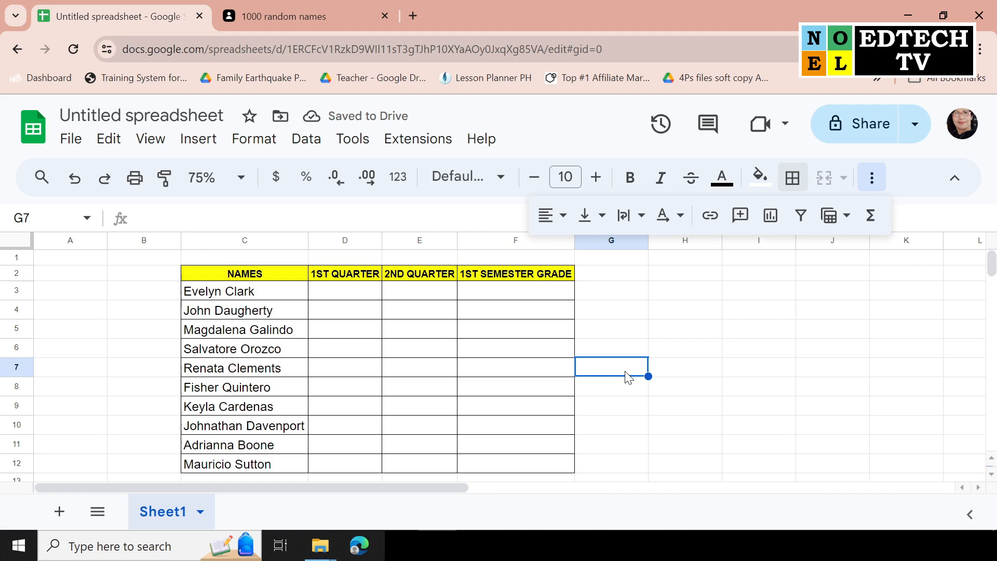
# - Enter the 1ST QUARTER grades 85, 83, 79 and 89 in cells D3 to D6
pyautogui.click(335, 278)
pyautogui.click(370, 297)
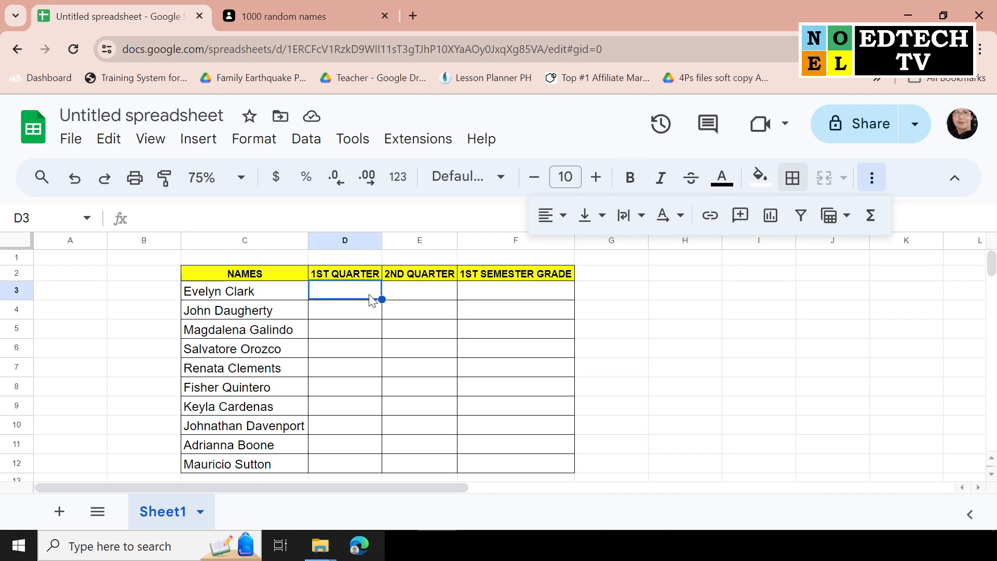
pyautogui.write('85')
pyautogui.press('Return')
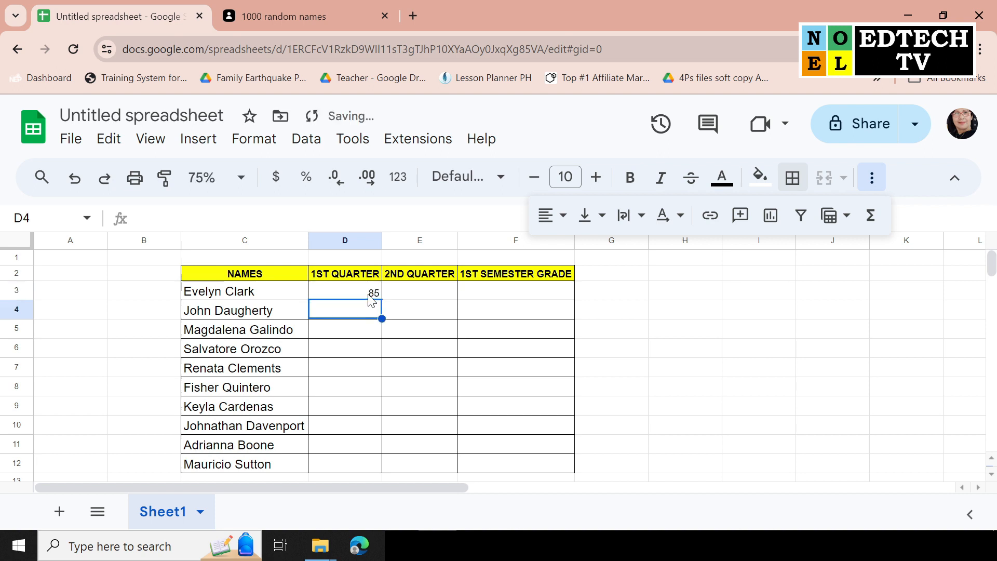
pyautogui.write('83')
pyautogui.press('Return')
pyautogui.write('7')
pyautogui.press('Return')
pyautogui.write('7')
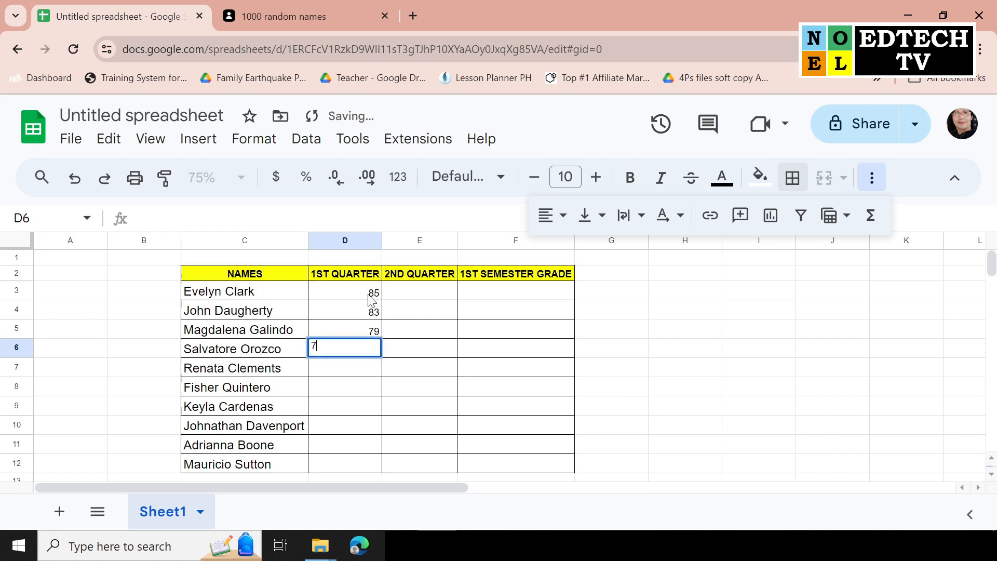
pyautogui.press('BackSpace')
pyautogui.write('89')
pyautogui.press('Return')
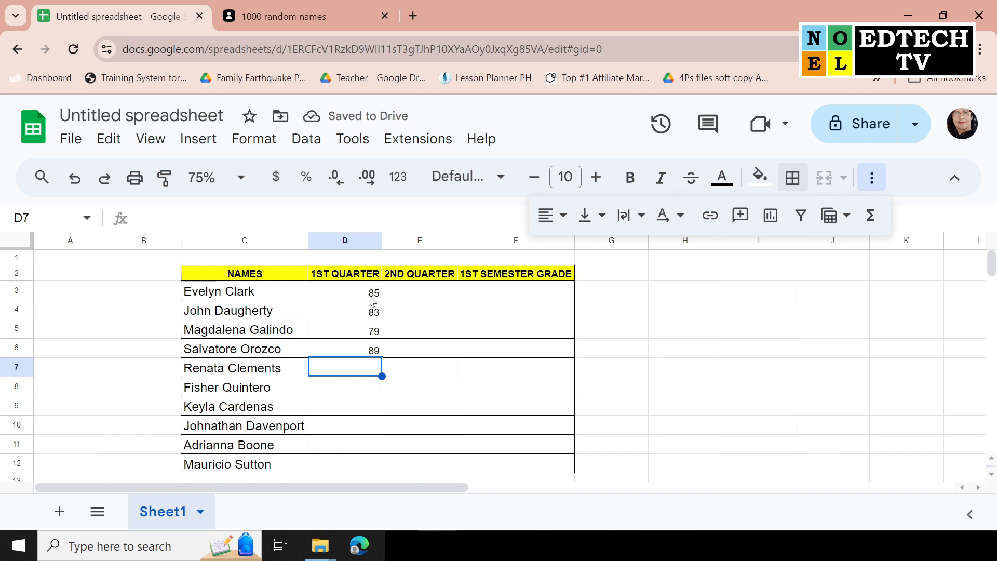
# - Enter the 1ST QUARTER grades 82, 75, 86, 90, 84 and 87 in cells D7 to D12
pyautogui.write('82')
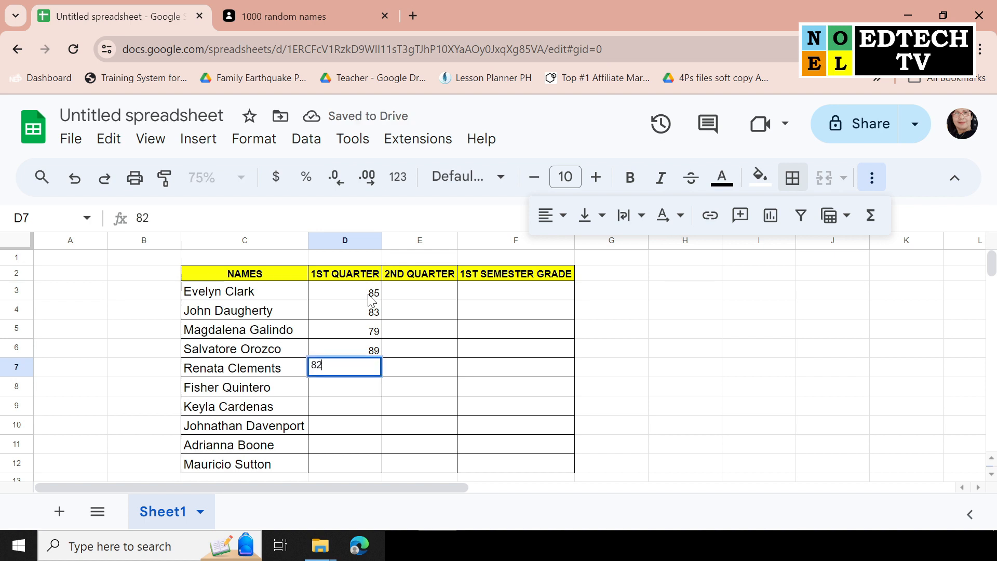
pyautogui.press('Return')
pyautogui.write('75')
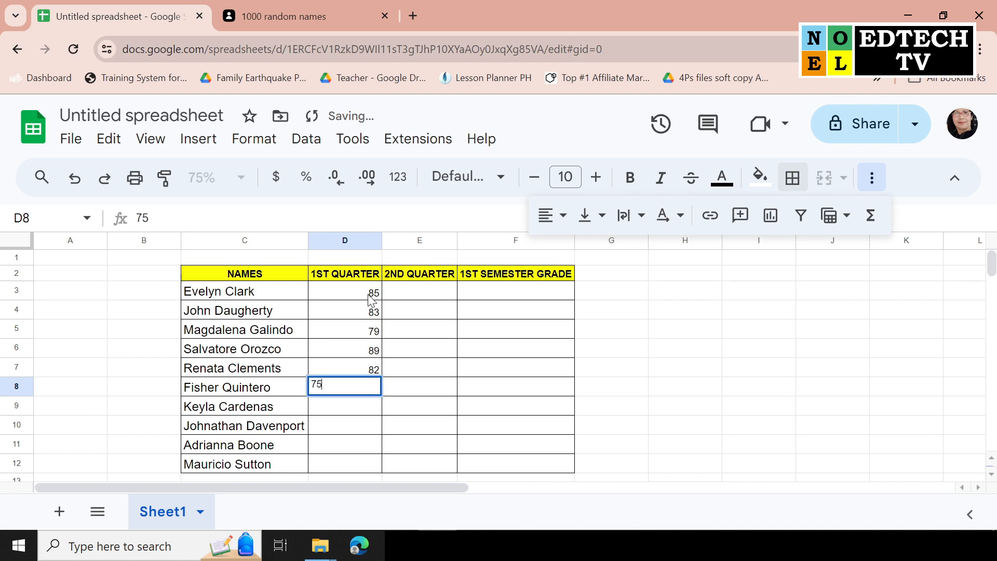
pyautogui.press('Return')
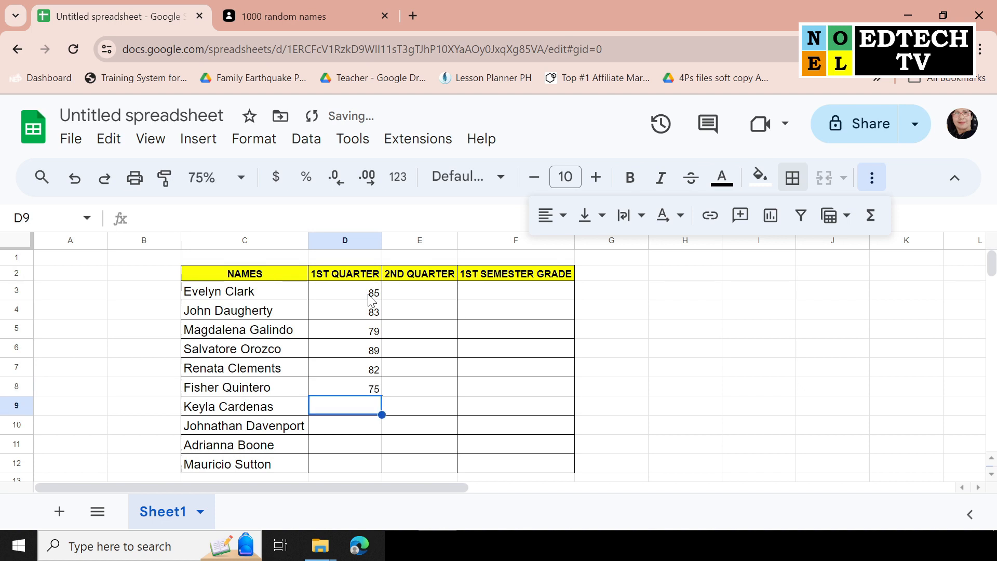
pyautogui.write('86')
pyautogui.press('Return')
pyautogui.write('90')
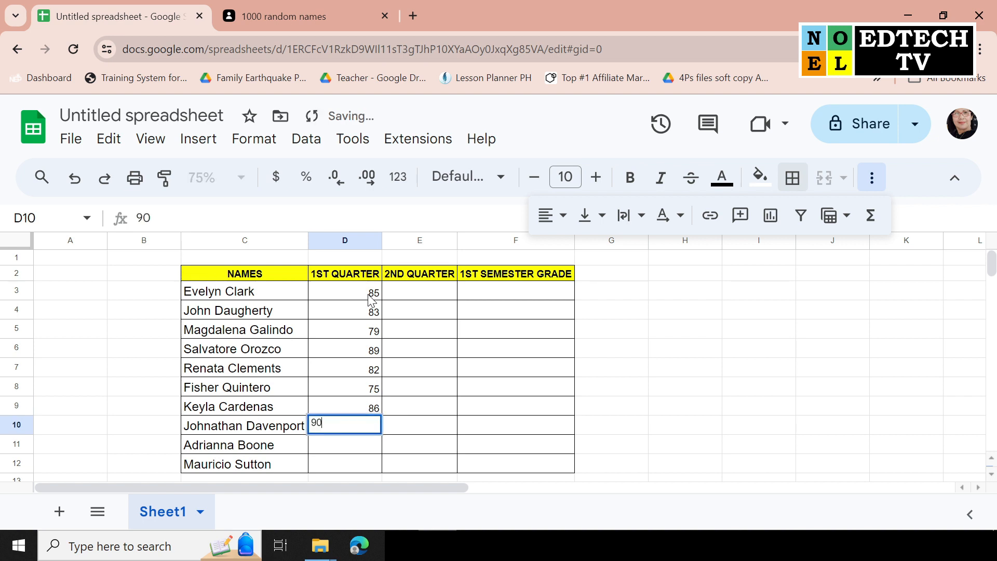
pyautogui.press('Return')
pyautogui.write('8')
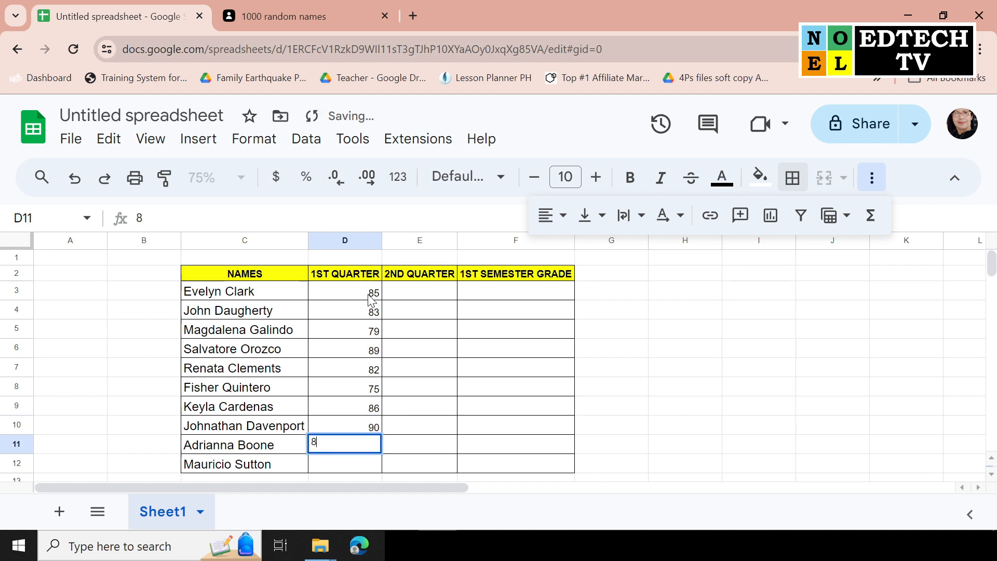
pyautogui.write('4')
pyautogui.press('Return')
pyautogui.write('8')
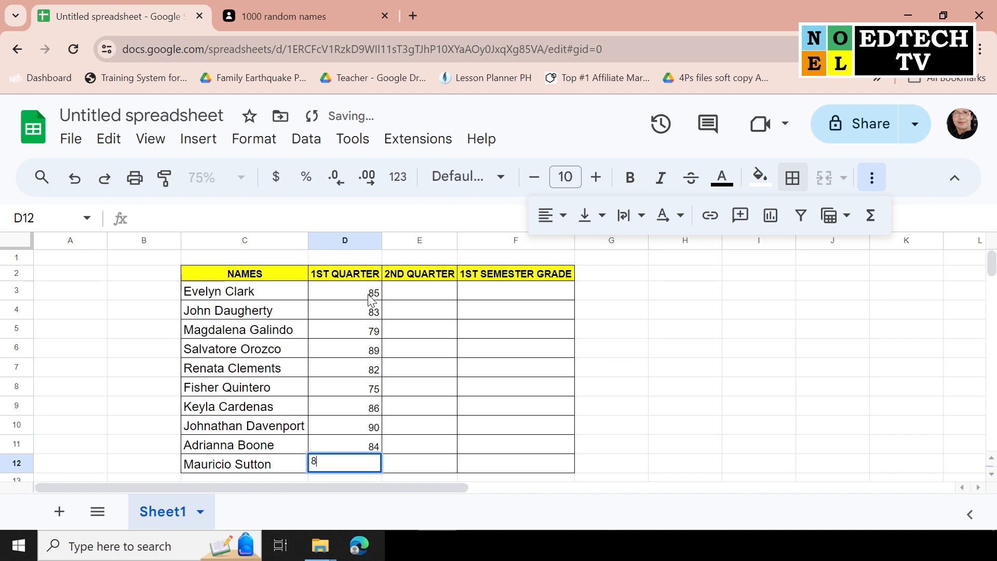
pyautogui.press('Return')
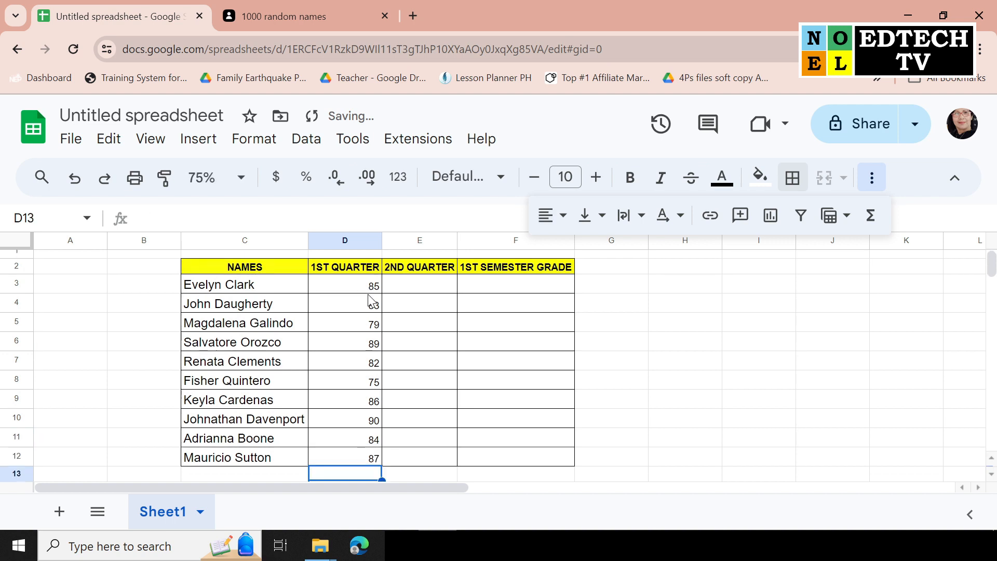
# - Center the grade cells D3:F12 horizontally
pyautogui.click(354, 293)
pyautogui.moveTo(352, 285); pyautogui.dragTo(523, 459)
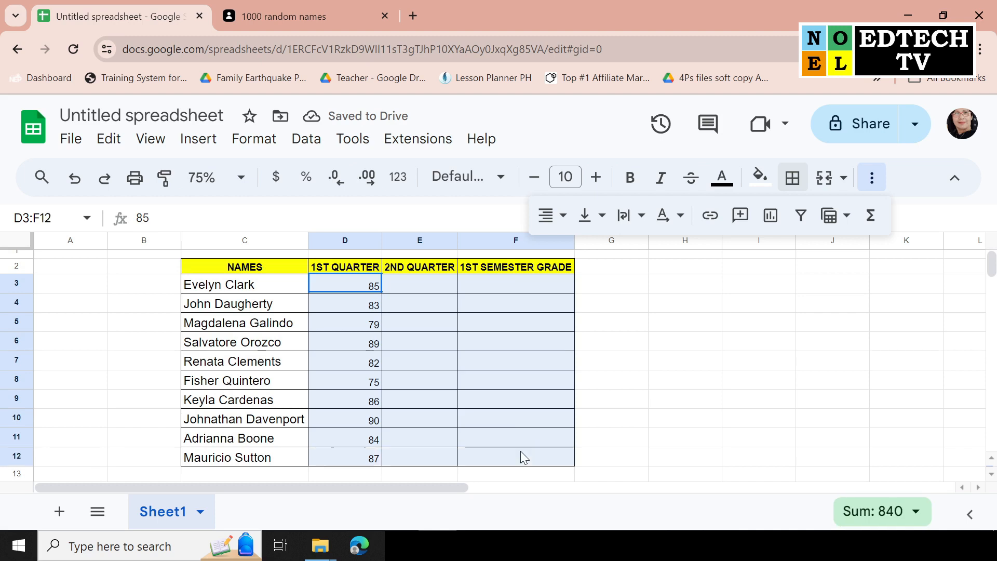
pyautogui.click(554, 215)
pyautogui.click(582, 252)
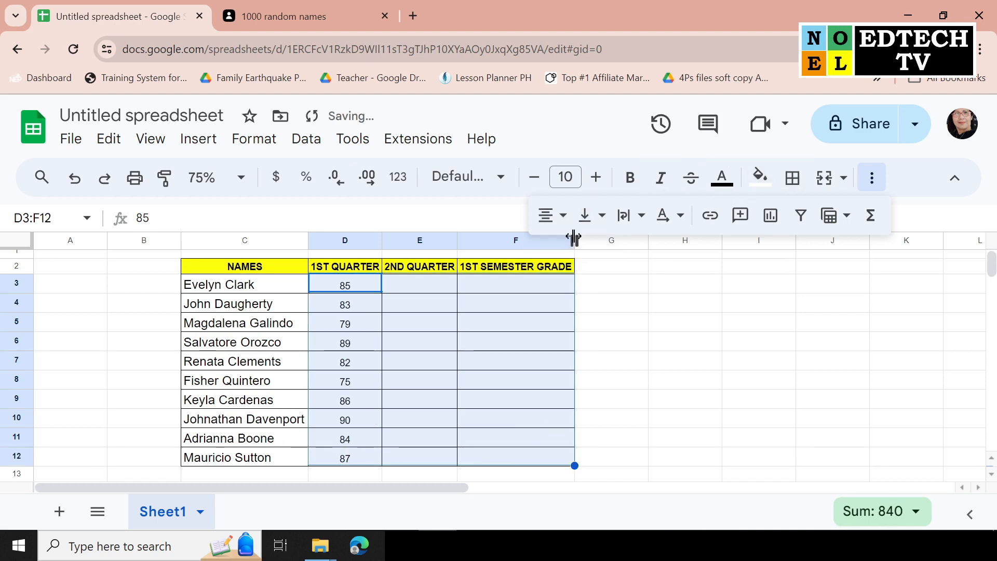
# - Make the grade cells D3:F12 bold and set their font size to 12
pyautogui.click(629, 179)
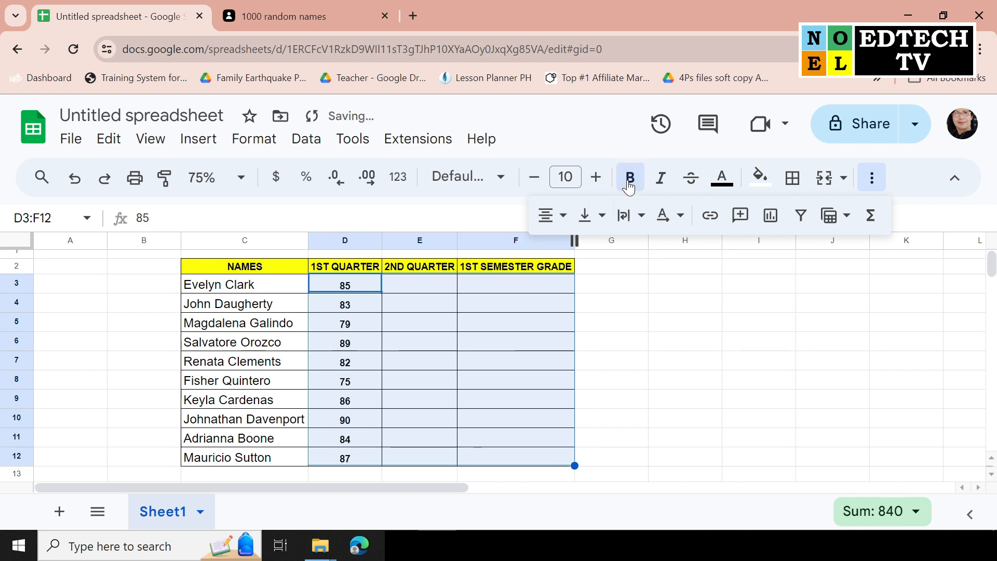
pyautogui.click(598, 180)
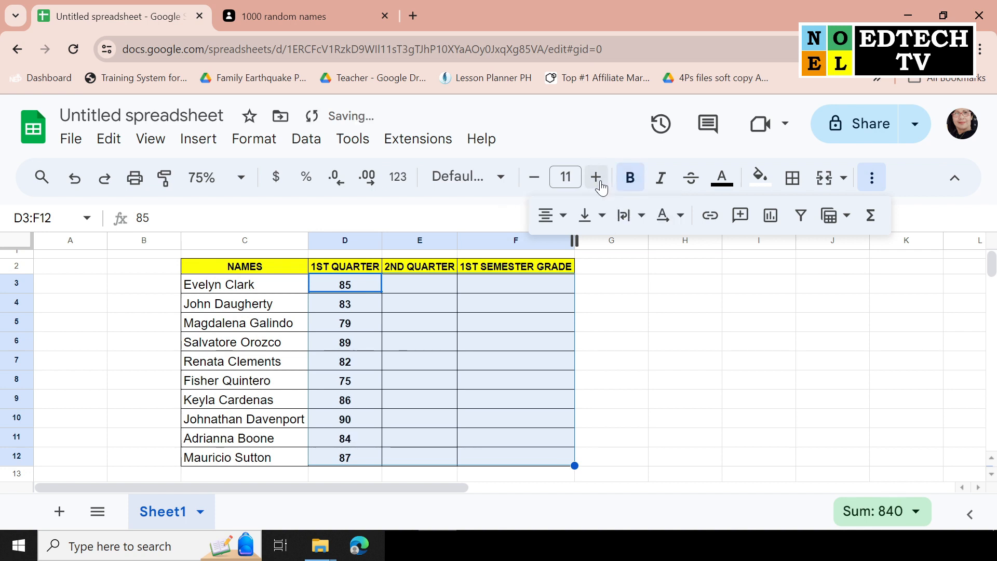
pyautogui.click(598, 181)
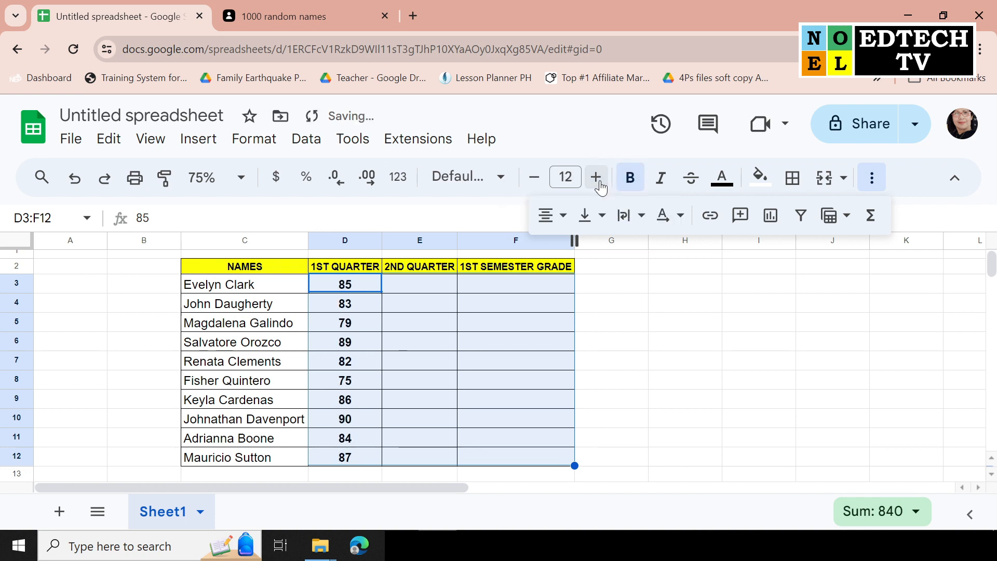
# - Enter the 2ND QUARTER grades 87, 84, 82, 91 and 85 in cells E3 to E7
pyautogui.click(422, 289)
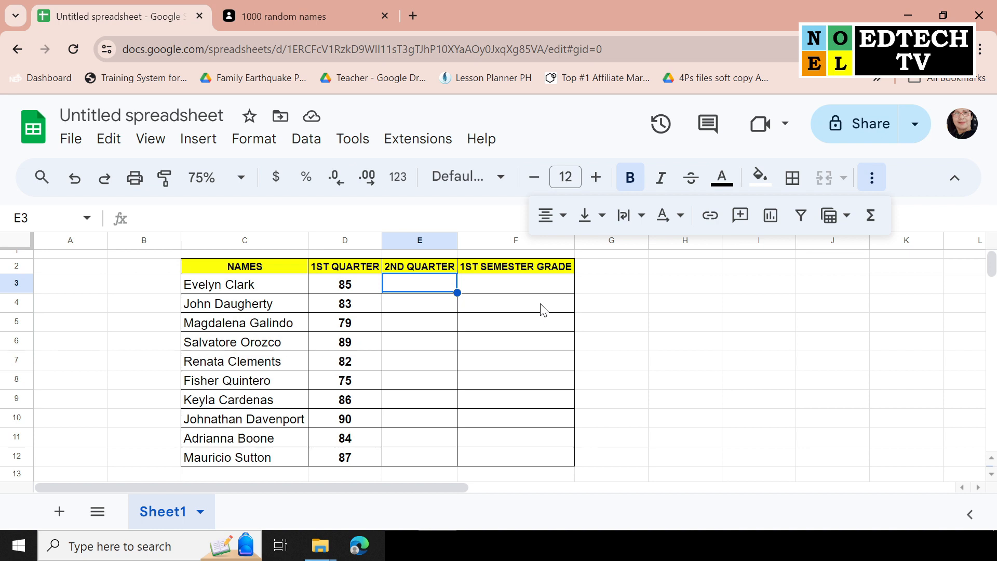
pyautogui.write('87')
pyautogui.press('Return')
pyautogui.write('84')
pyautogui.press('Return')
pyautogui.write('82')
pyautogui.press('Return')
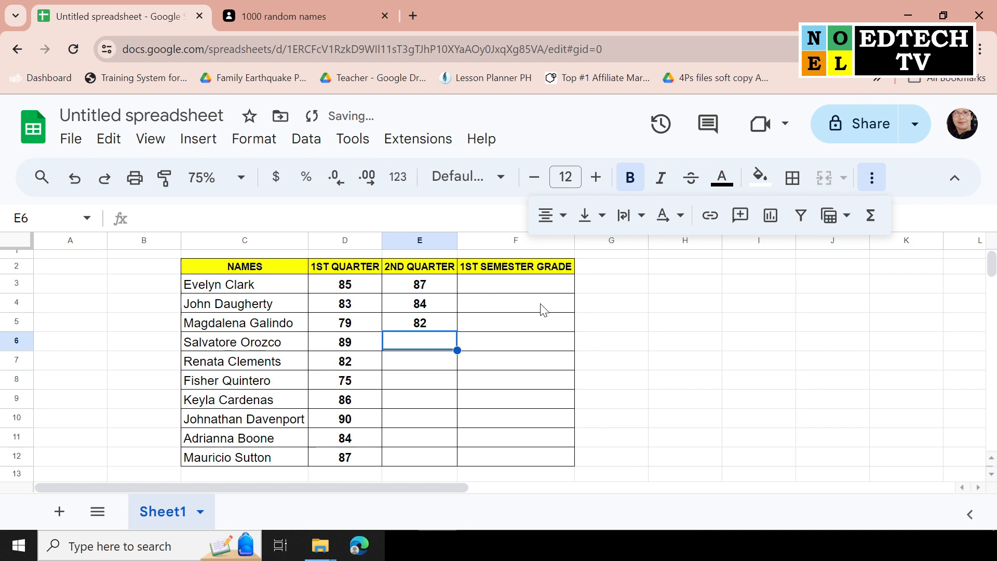
pyautogui.write('91')
pyautogui.press('Return')
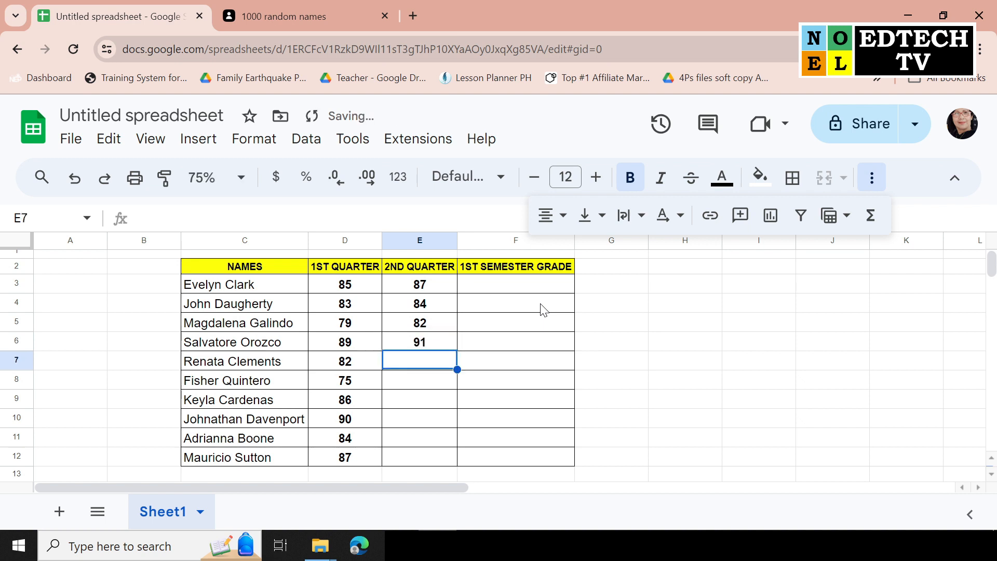
pyautogui.write('85')
pyautogui.press('Return')
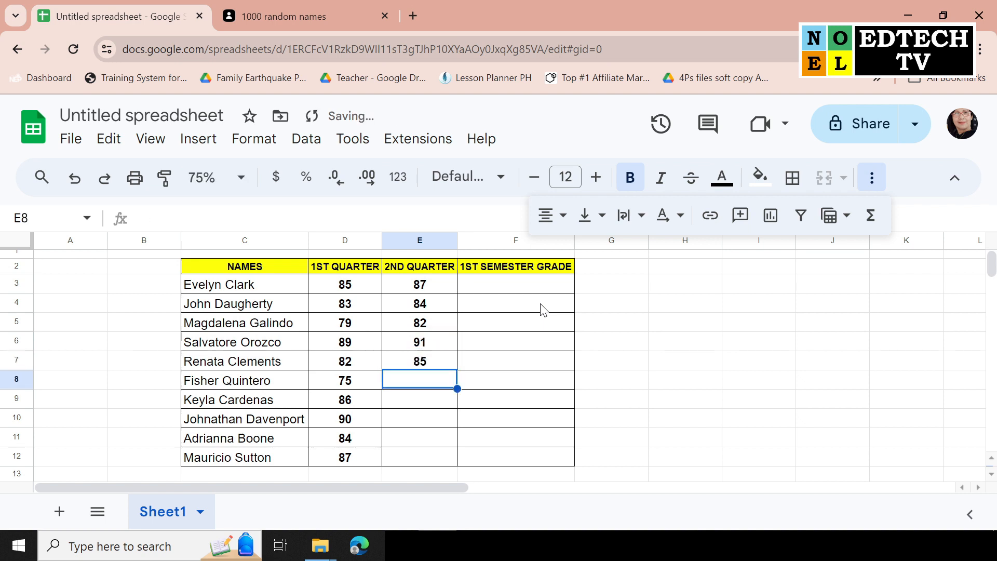
# - Enter the 2ND QUARTER grades 79, 88, 93, 86 and 89 in cells E8 to E12
pyautogui.write('79')
pyautogui.press('Return')
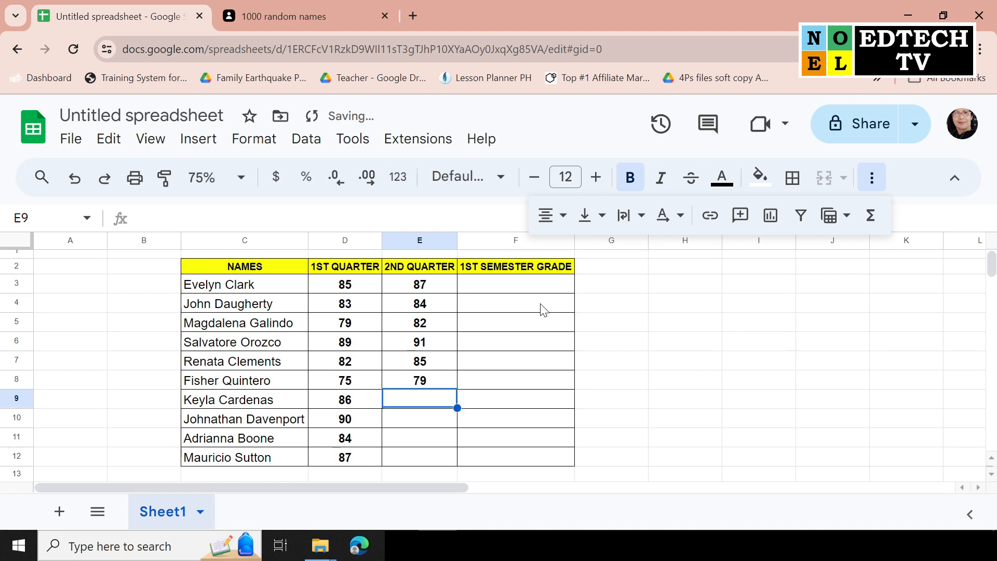
pyautogui.write('88')
pyautogui.press('Return')
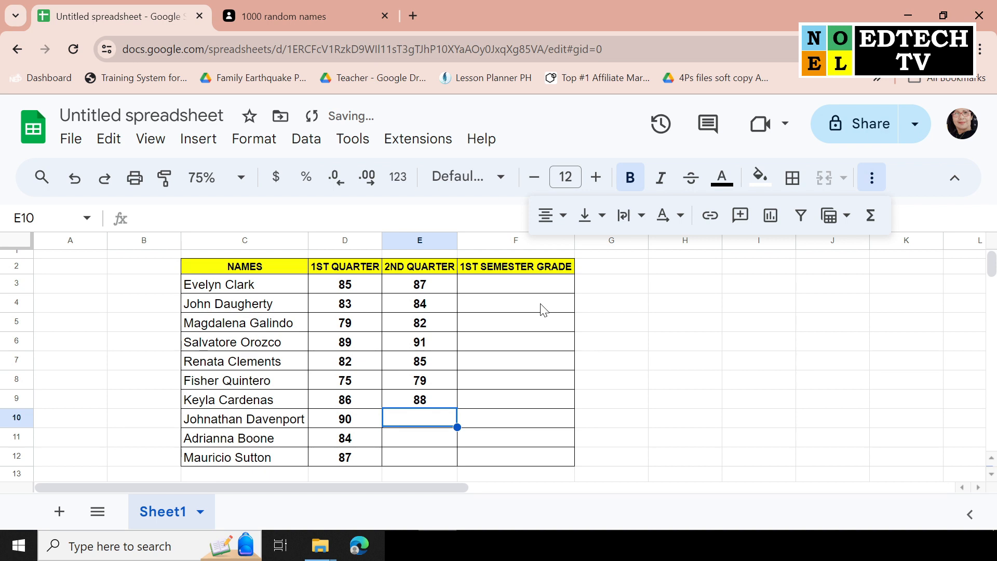
pyautogui.write('93')
pyautogui.press('Return')
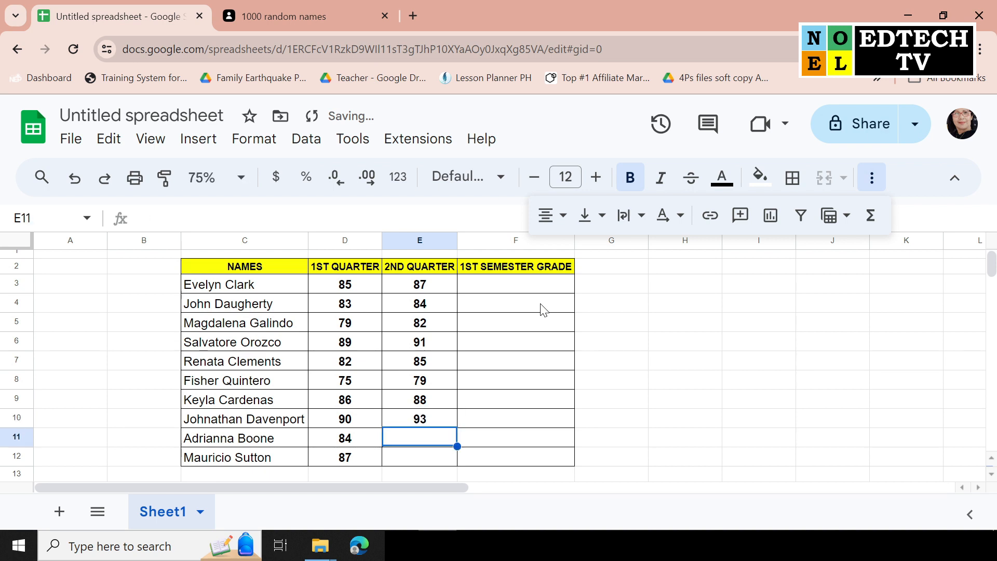
pyautogui.write('86')
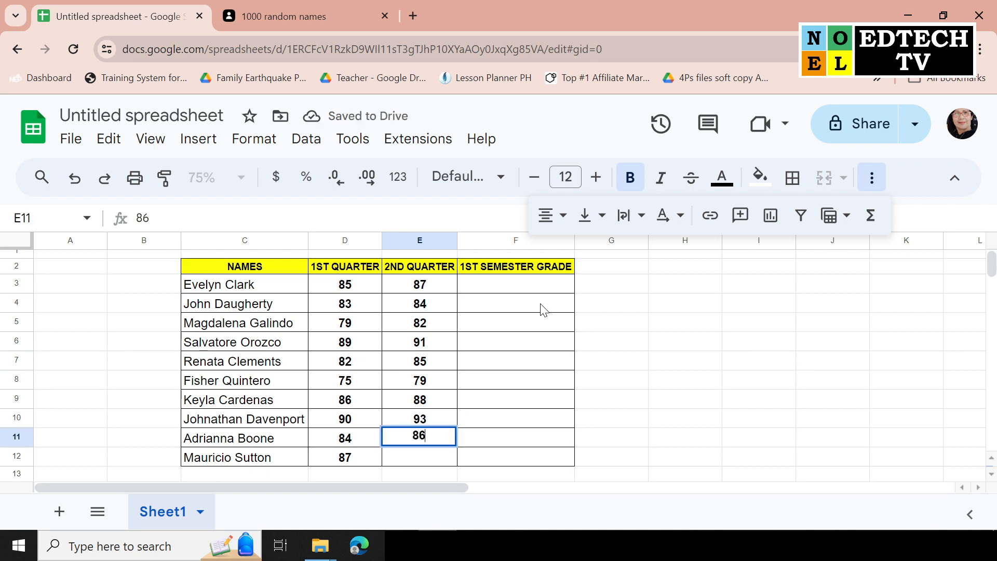
pyautogui.press('Return')
pyautogui.write('89')
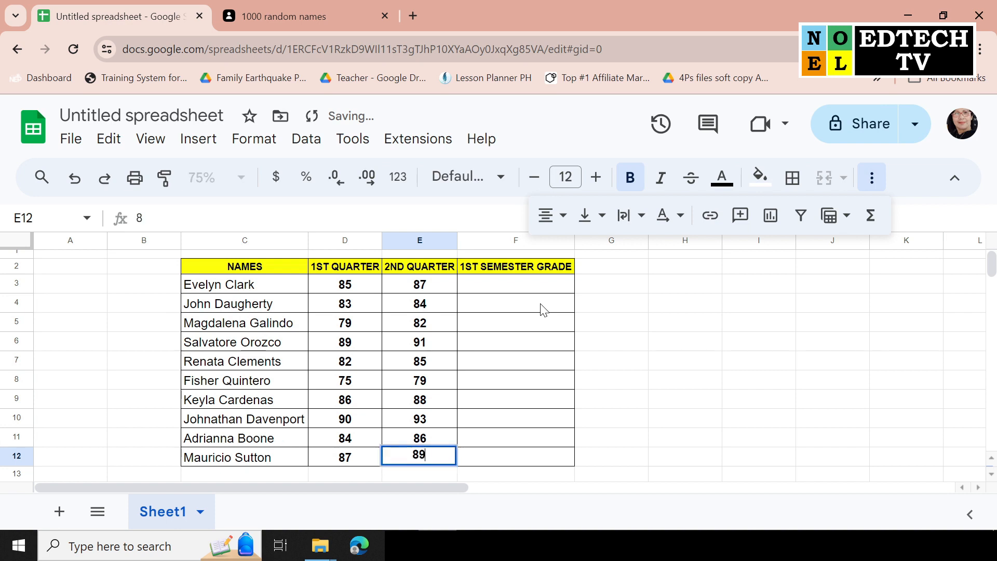
pyautogui.press('Return')
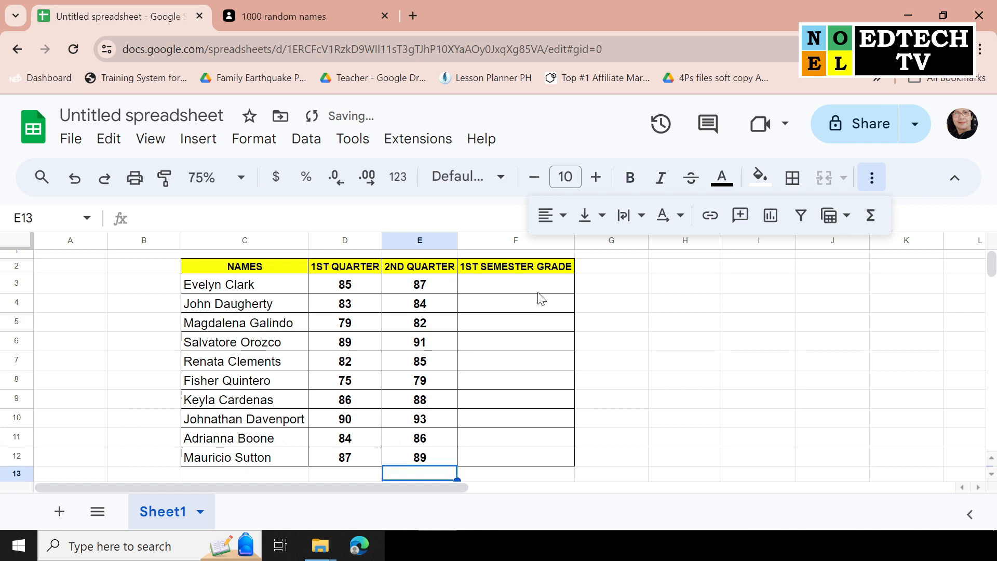
# - Enter =AVERAGE(D3:E3) in cell F3 and accept the suggested autofill for the rest of the 1ST SEMESTER GRADE column
pyautogui.click(538, 287)
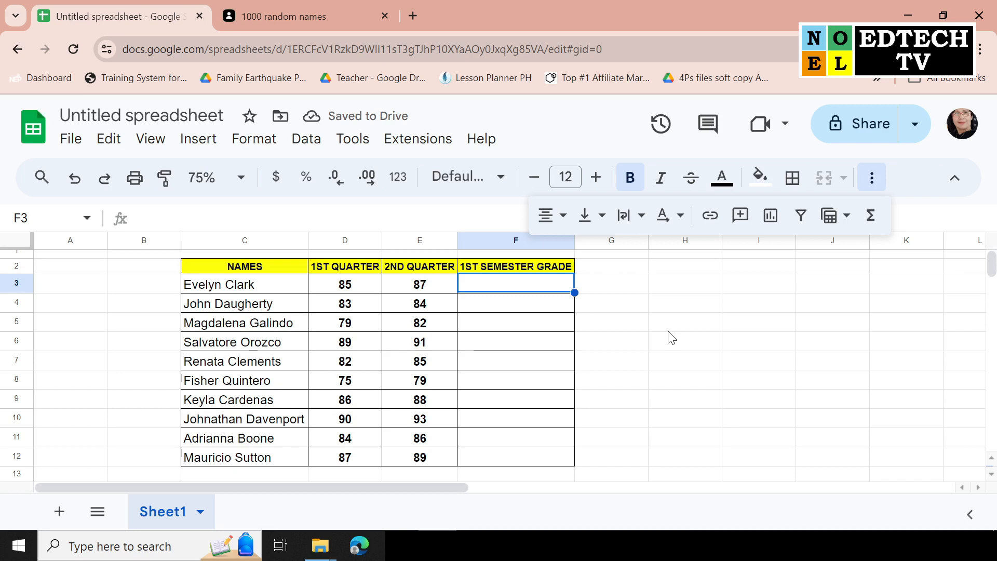
pyautogui.write('=')
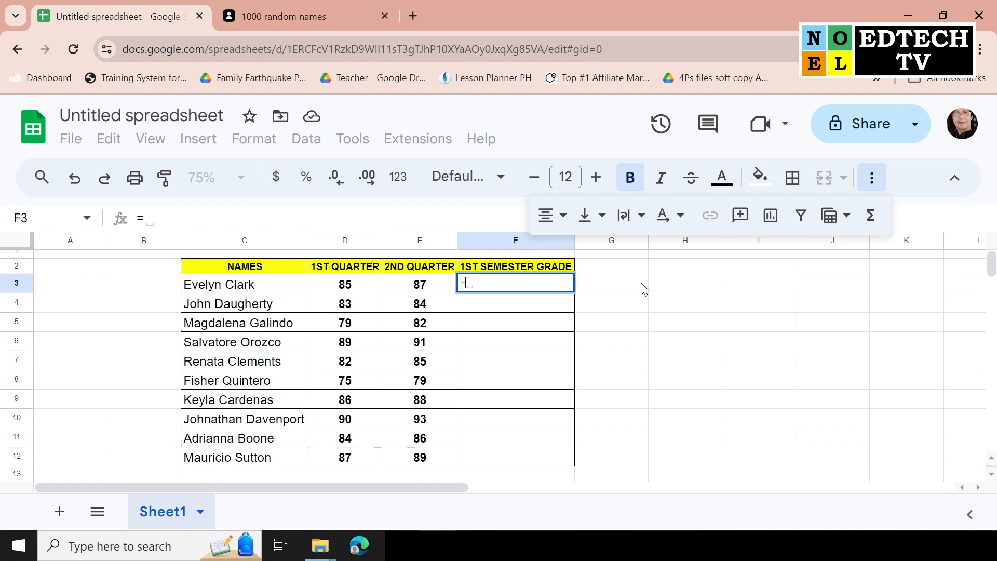
pyautogui.write('AVERAGE')
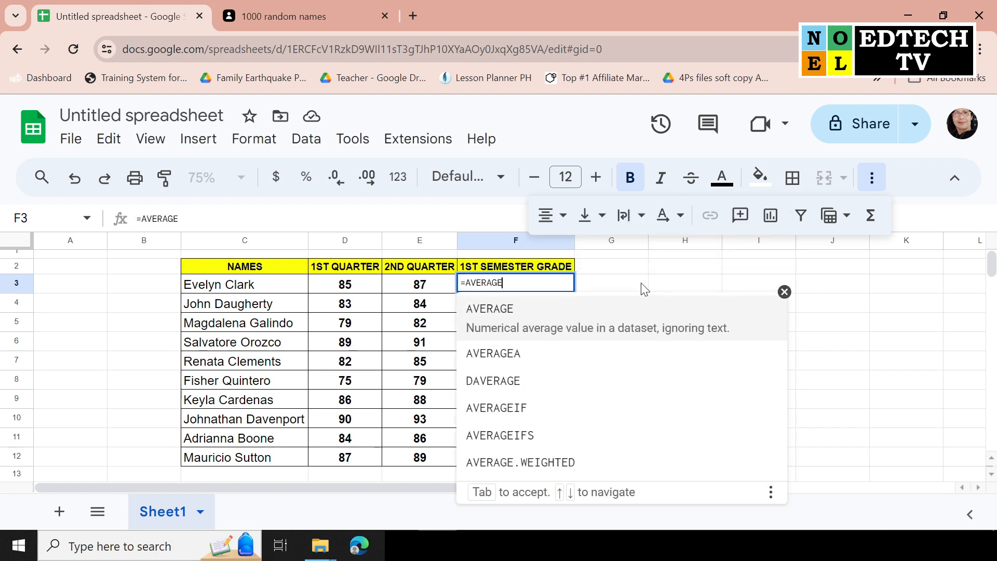
pyautogui.write('(')
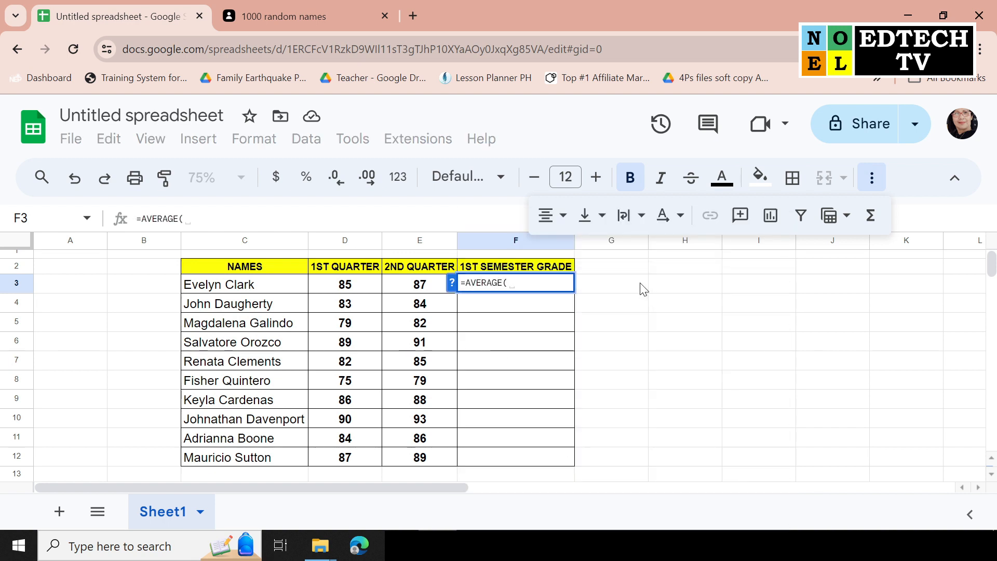
pyautogui.click(363, 285)
pyautogui.moveTo(363, 285); pyautogui.dragTo(418, 285)
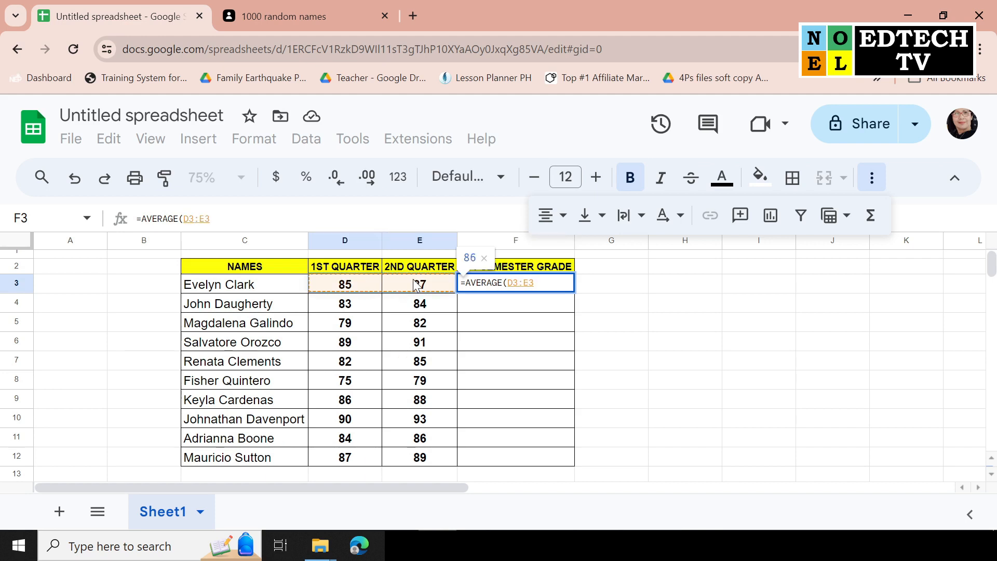
pyautogui.write(')')
pyautogui.press('Return')
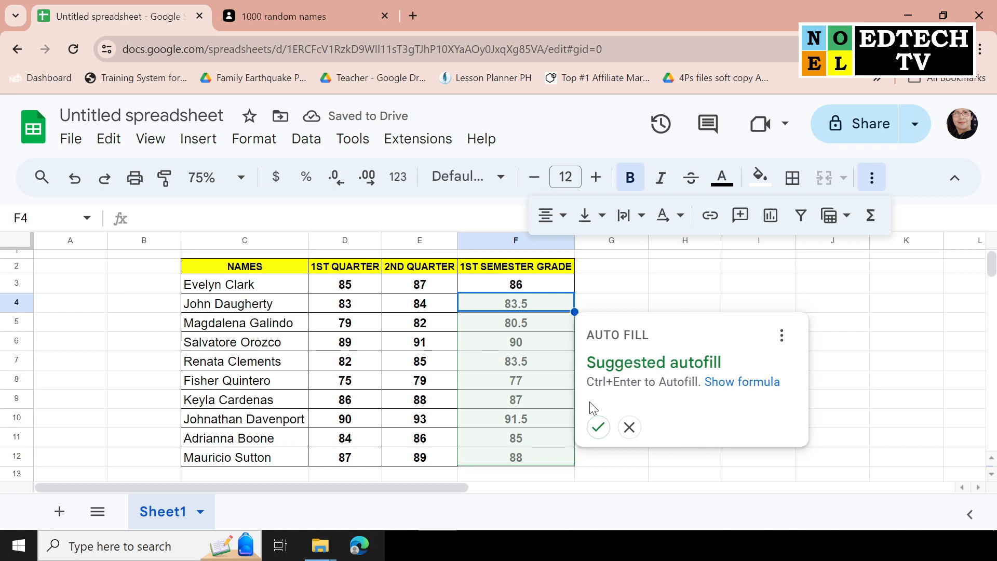
pyautogui.click(598, 427)
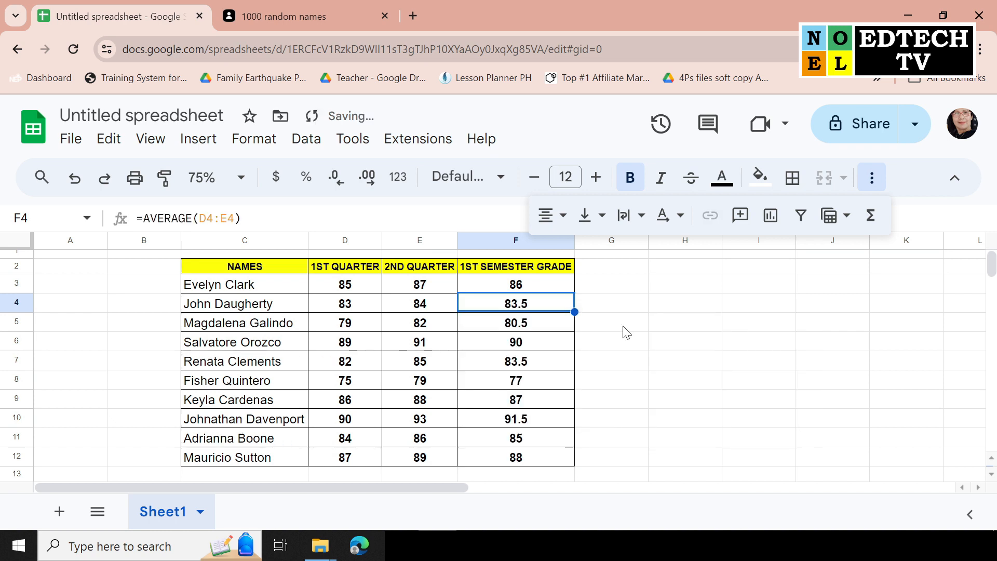
pyautogui.click(542, 290)
pyautogui.keyDown('shift'); pyautogui.click(547, 456); pyautogui.keyUp('shift')
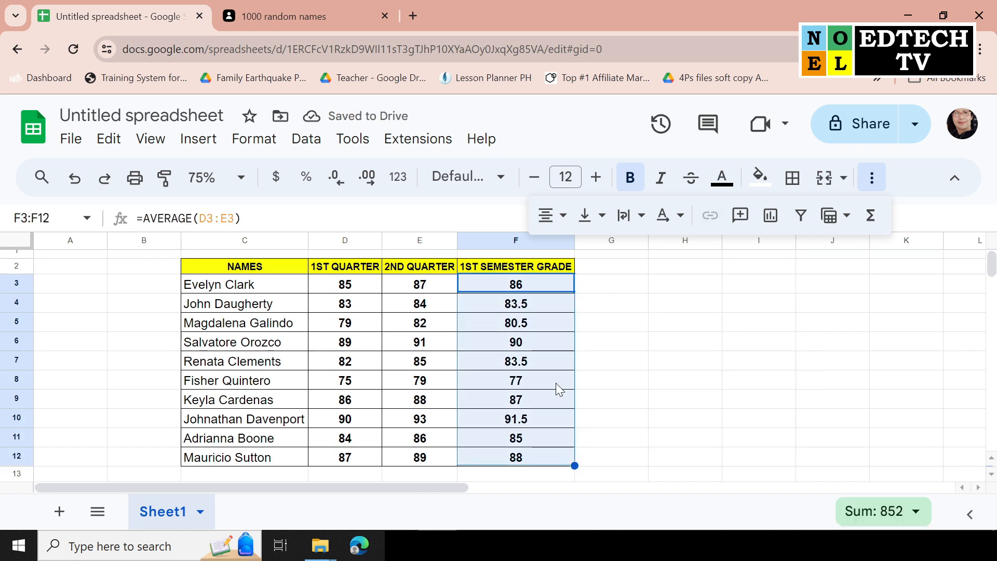
pyautogui.rightClick(533, 325)
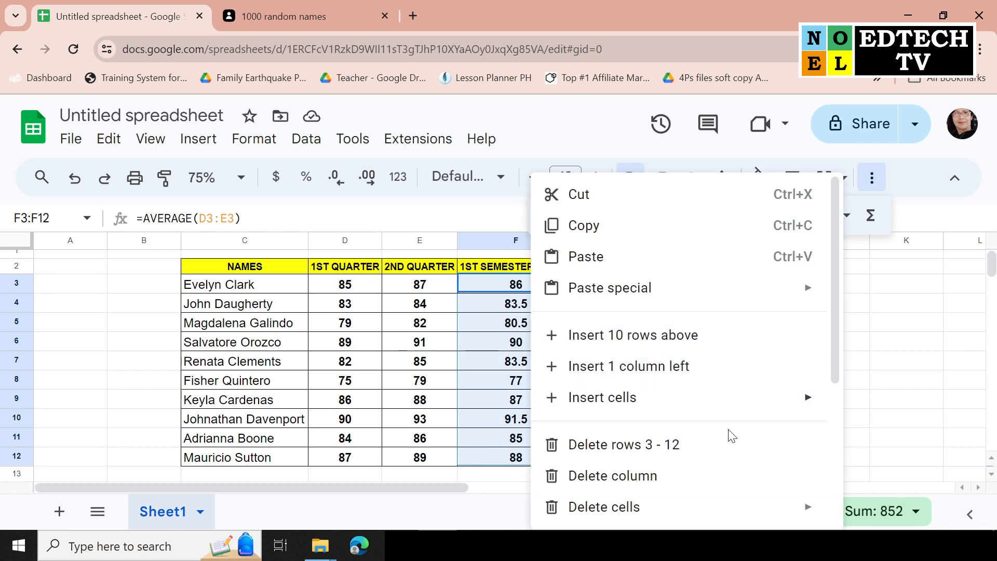
pyautogui.scroll(-5, 691, 364)
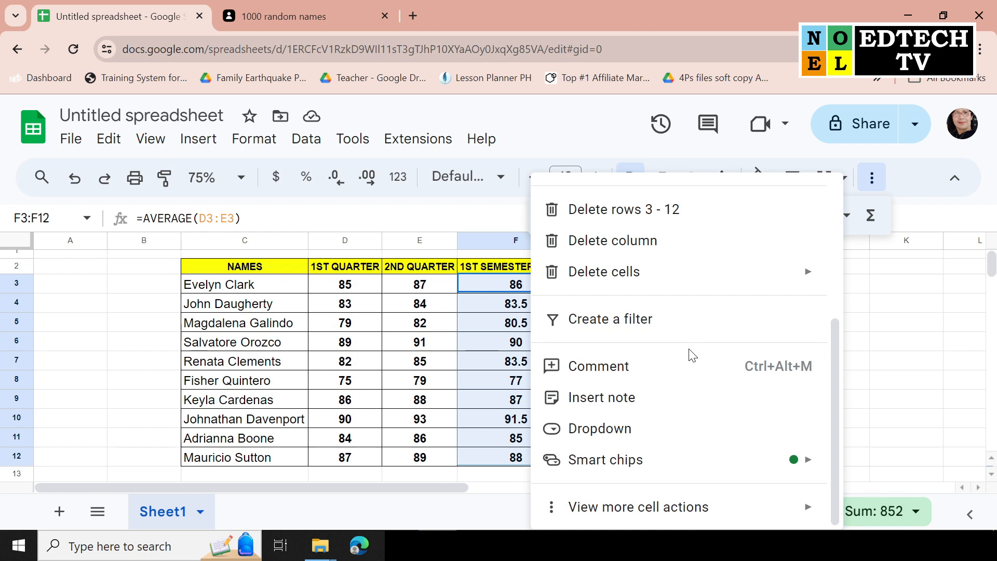
pyautogui.moveTo(695, 508)
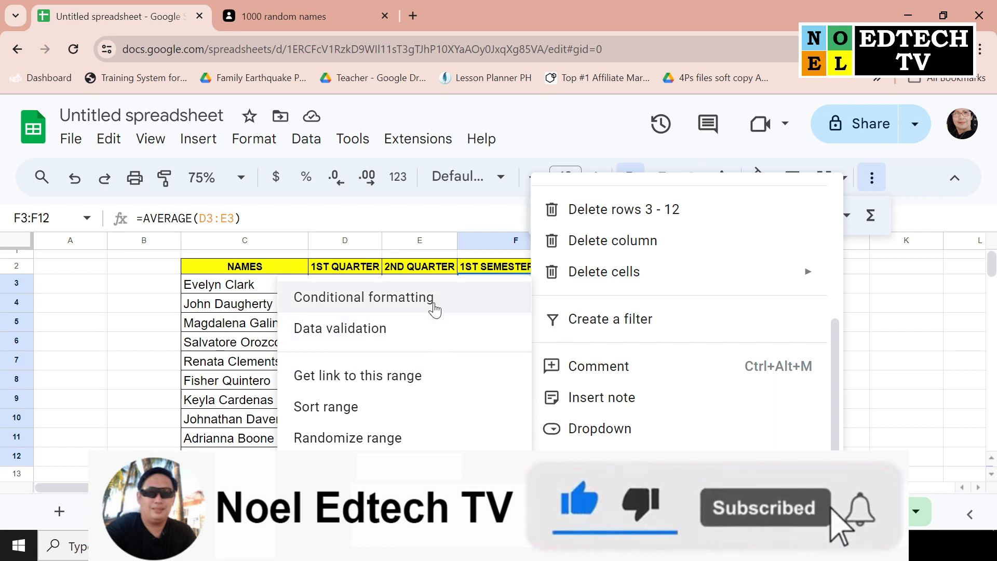
pyautogui.click(904, 332)
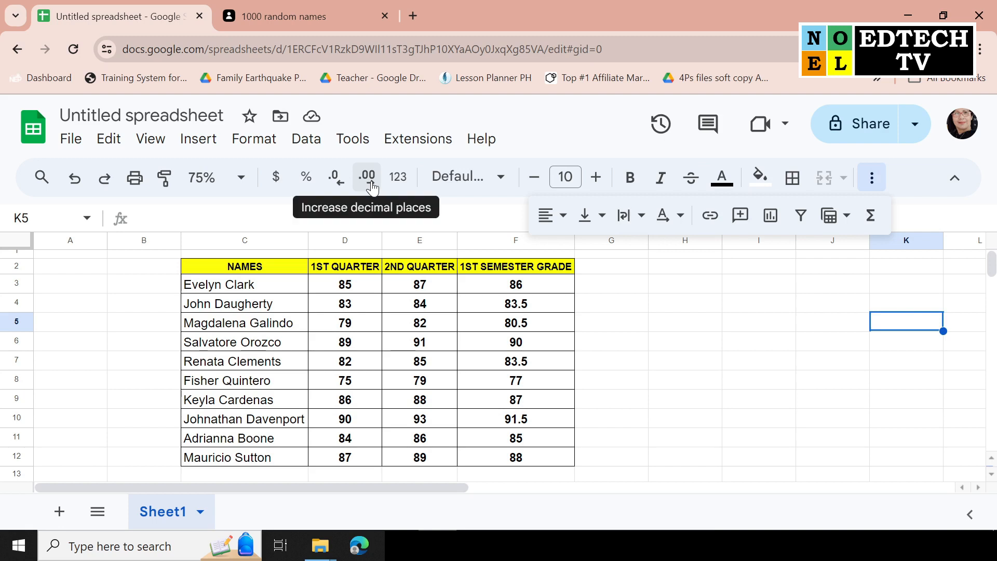
# - Format the semester grades in F3:F12 as whole numbers with no decimal places
pyautogui.moveTo(529, 284); pyautogui.dragTo(525, 457)
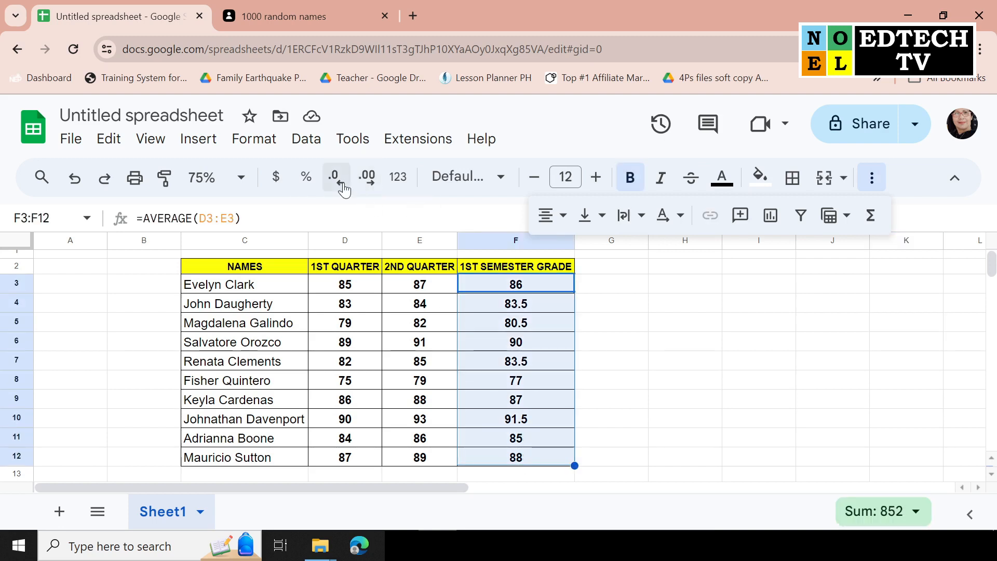
pyautogui.click(367, 183)
pyautogui.click(367, 183)
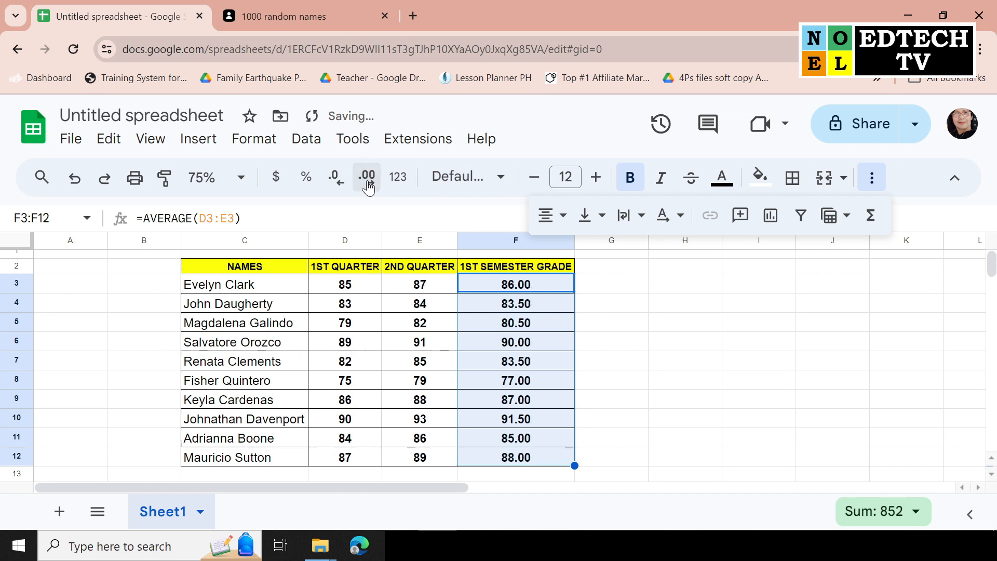
pyautogui.click(347, 185)
pyautogui.click(347, 184)
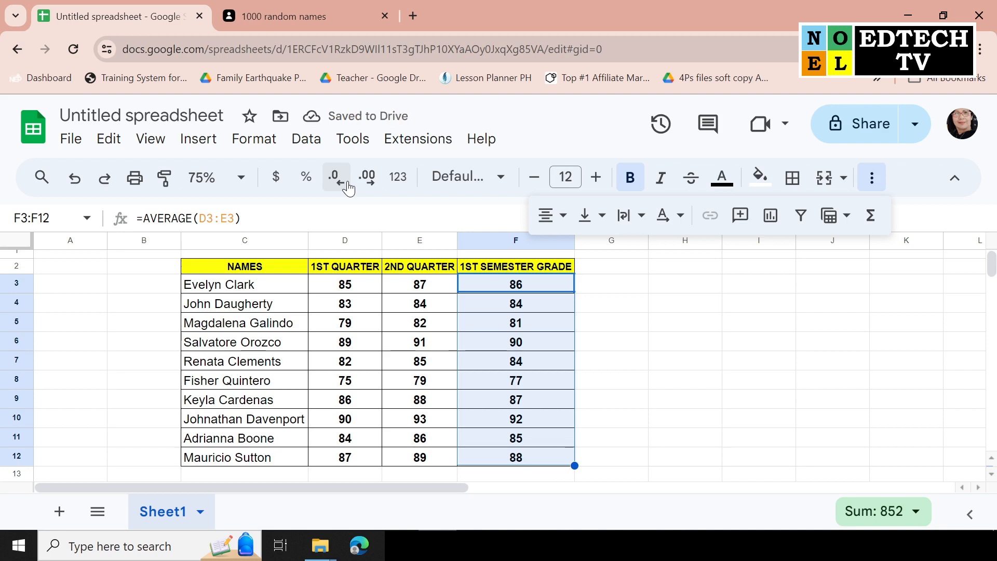
# - Set the font size of the semester grades in F3:F12 to 15
pyautogui.click(596, 178)
pyautogui.click(597, 177)
pyautogui.click(596, 178)
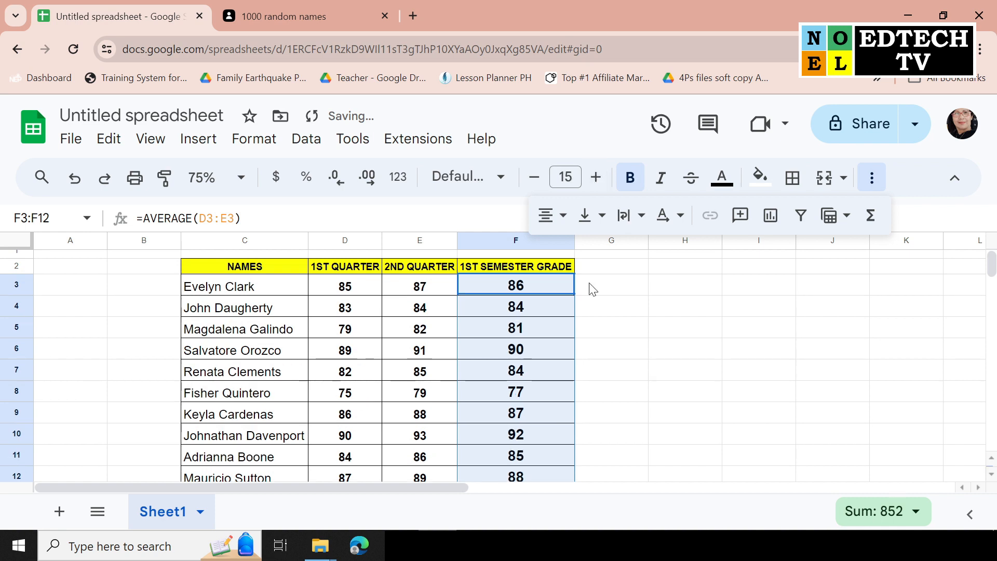
pyautogui.scroll(-1, 597, 403)
pyautogui.scroll(1, 597, 403)
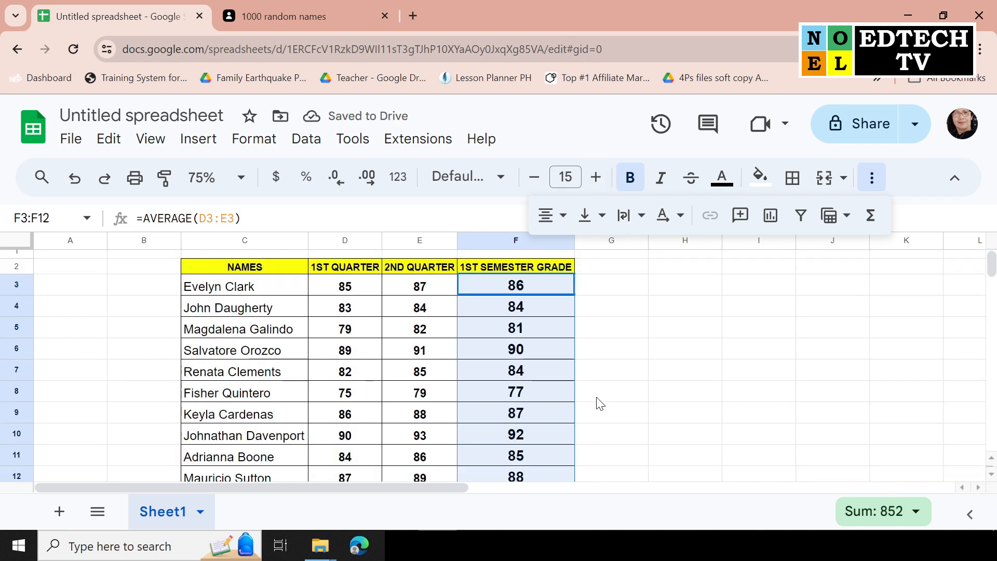
pyautogui.click(630, 379)
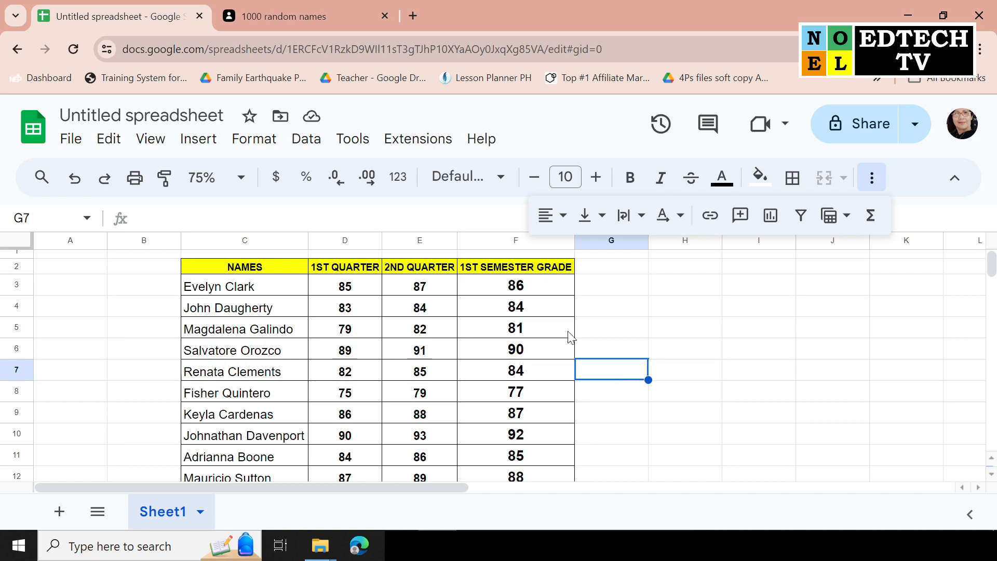
pyautogui.click(496, 288)
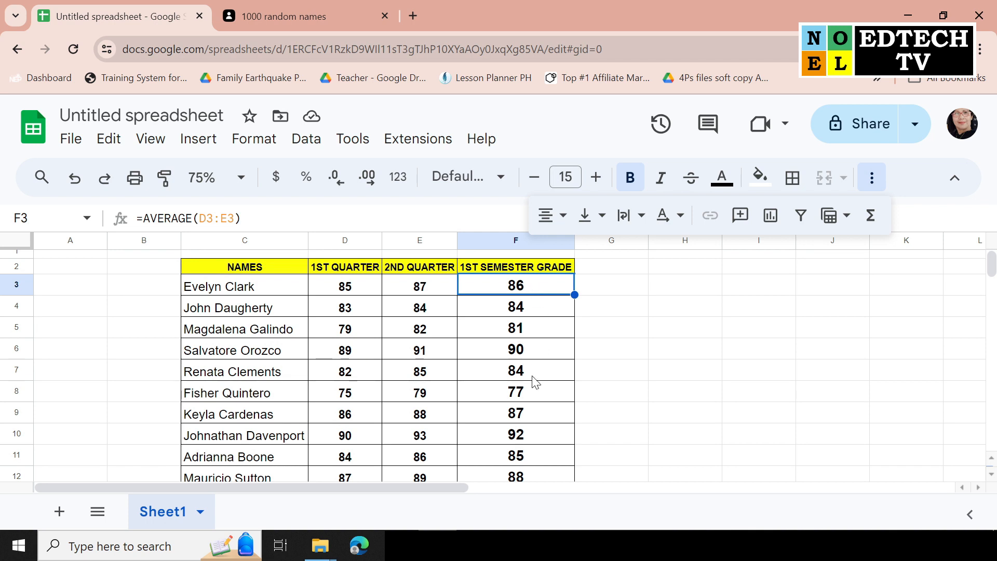
pyautogui.scroll(-1, 540, 444)
pyautogui.keyDown('shift'); pyautogui.click(547, 425); pyautogui.keyUp('shift')
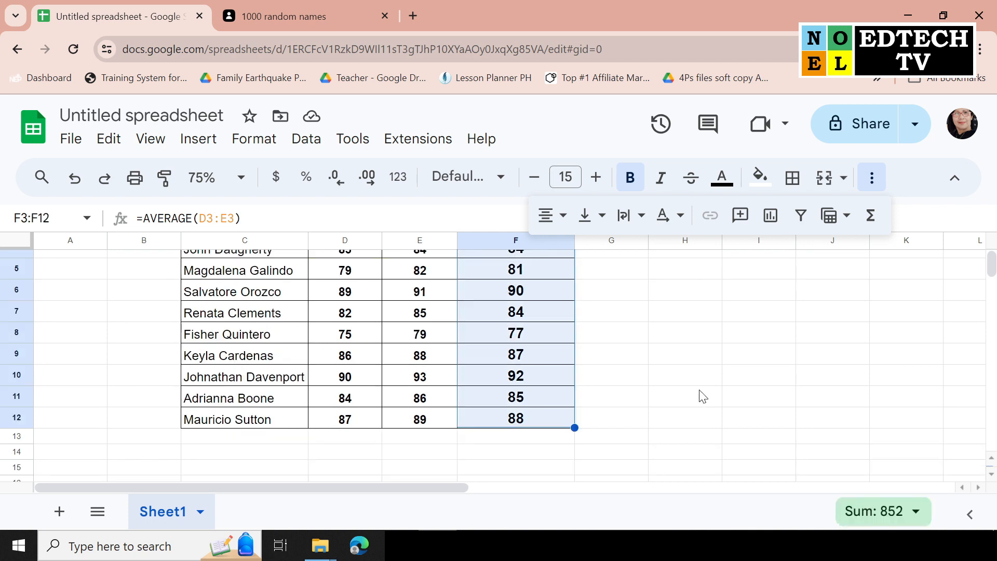
pyautogui.scroll(1, 701, 396)
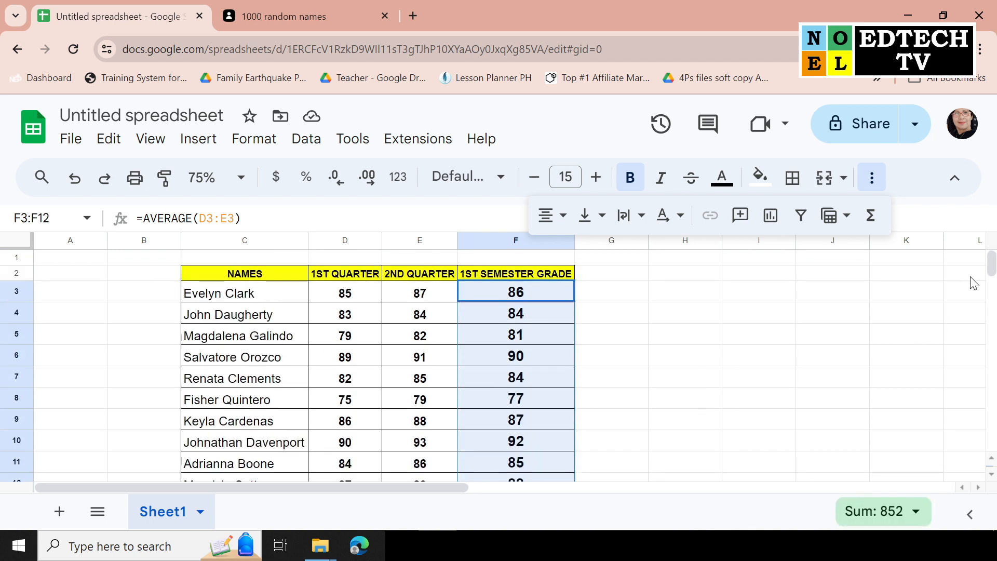
pyautogui.scroll(-2, 991, 269)
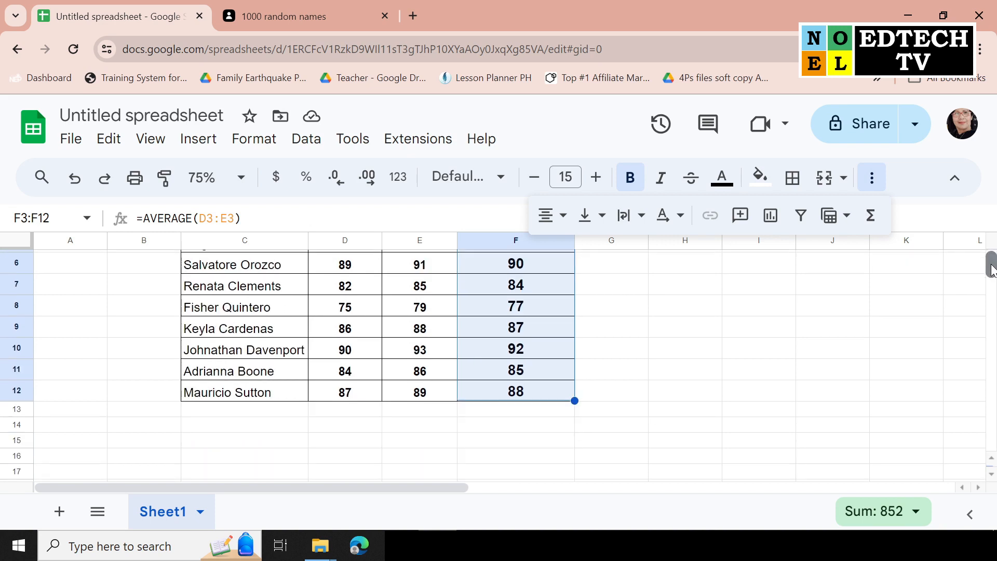
pyautogui.scroll(2, 991, 269)
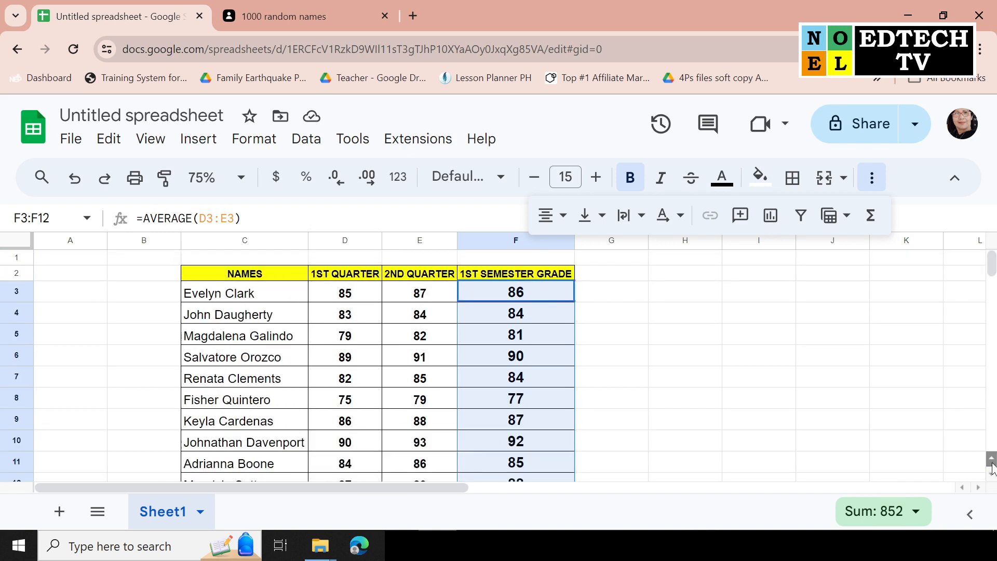
pyautogui.scroll(-1, 993, 466)
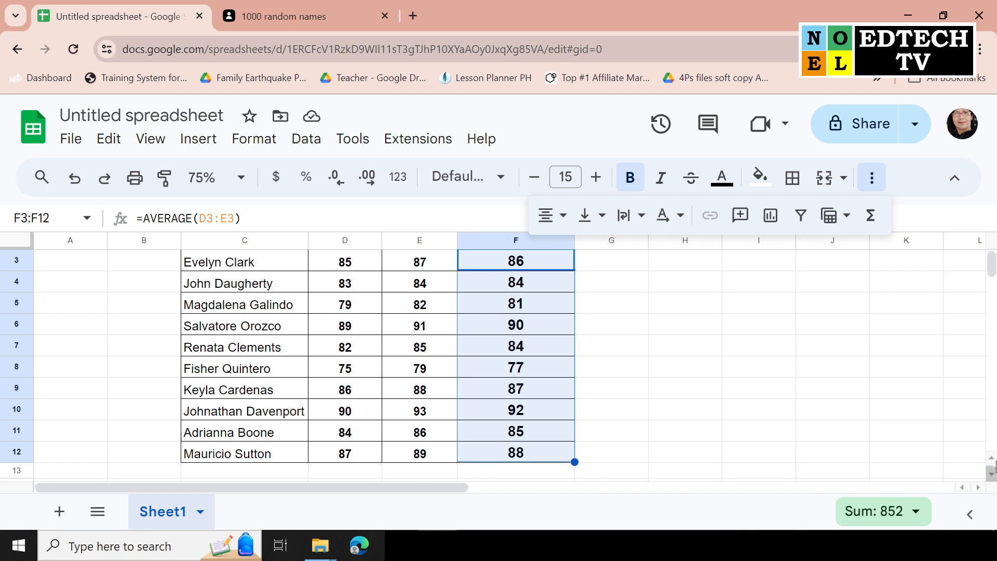
pyautogui.scroll(1, 992, 260)
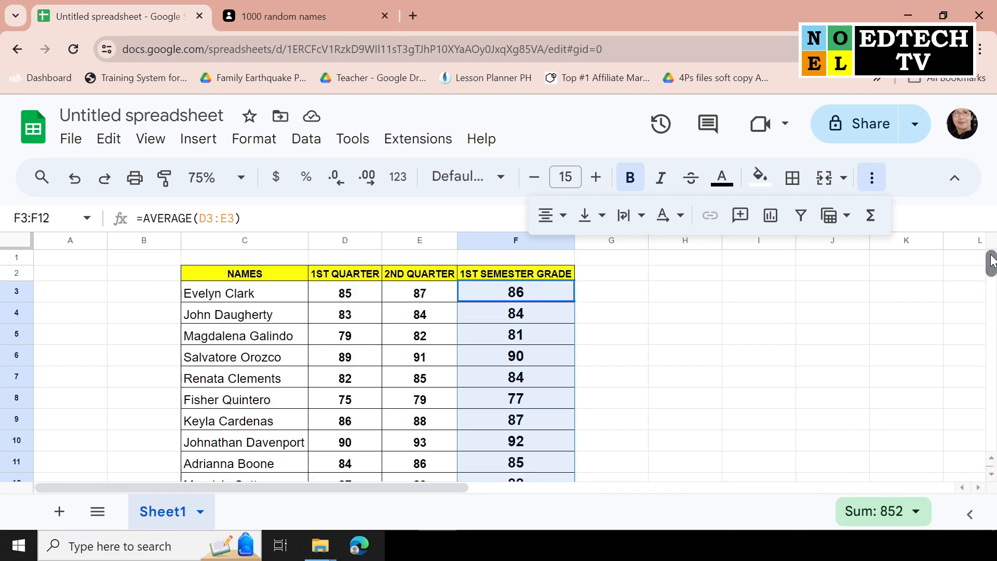
pyautogui.click(793, 374)
# - Add a protected range for Sheet1!F3:F12 with the description PROTECTED GRADES and proceed to its editing permissions
pyautogui.moveTo(534, 294); pyautogui.dragTo(537, 478)
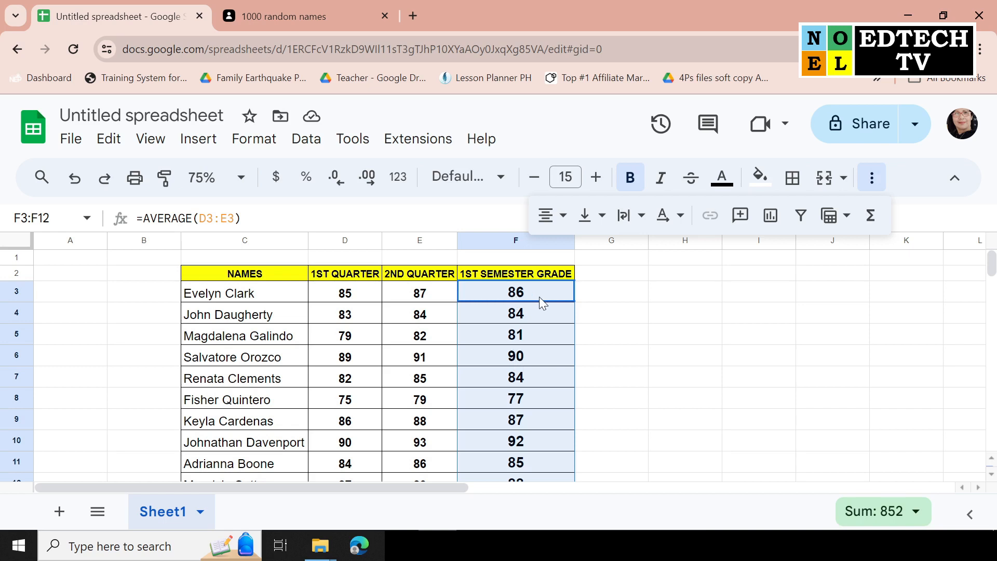
pyautogui.click(309, 139)
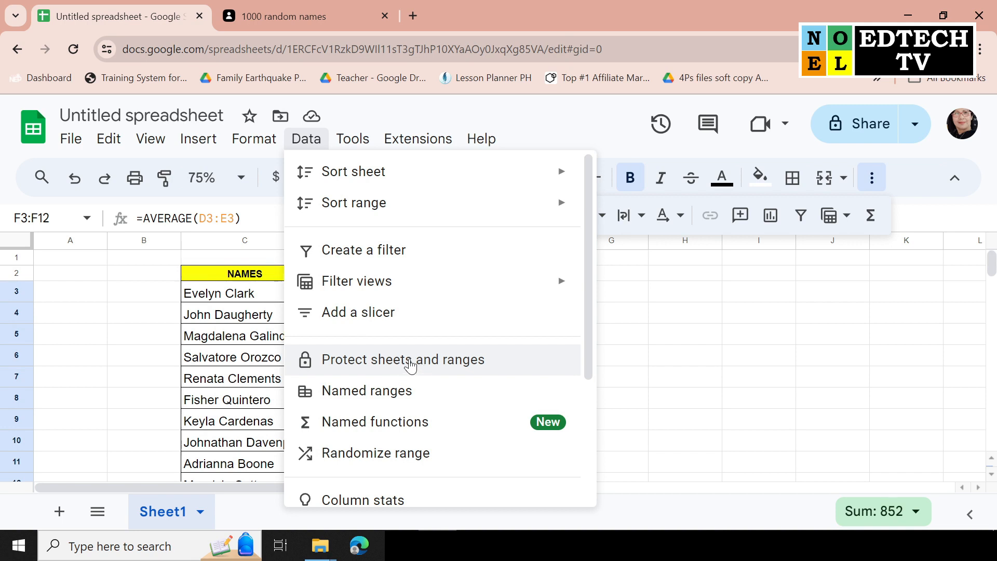
pyautogui.click(448, 353)
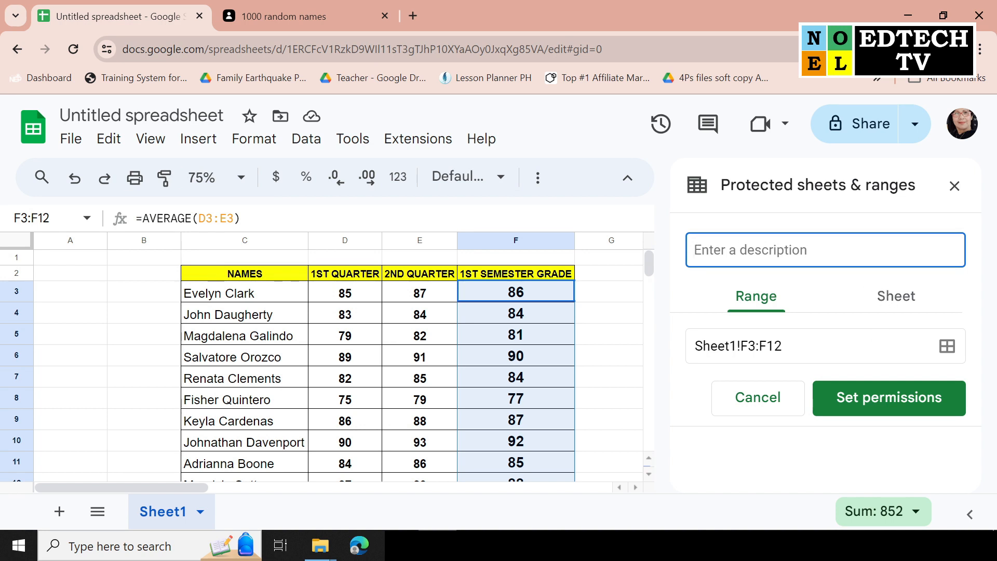
pyautogui.write('PRO')
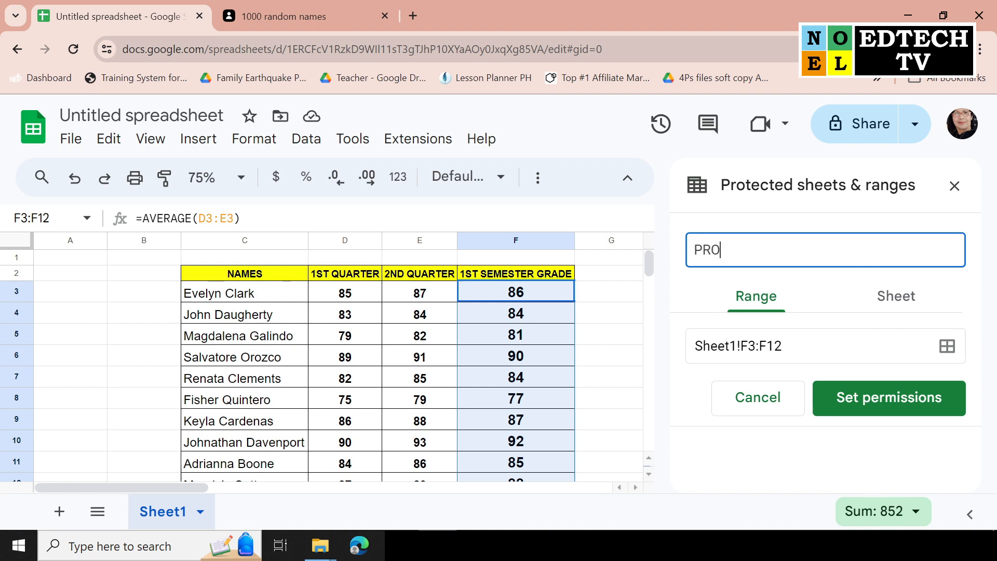
pyautogui.write('TECTED GRADES')
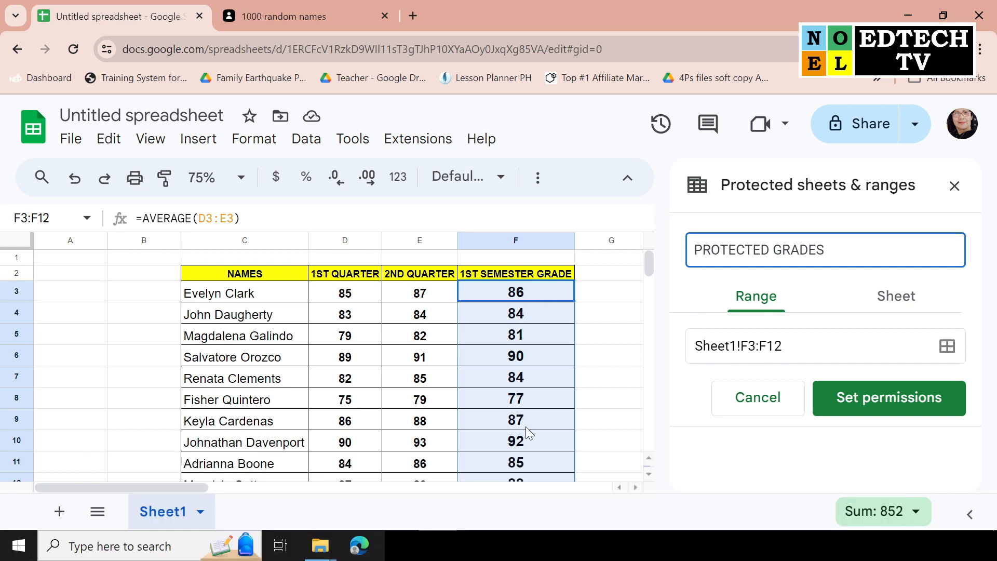
pyautogui.click(890, 304)
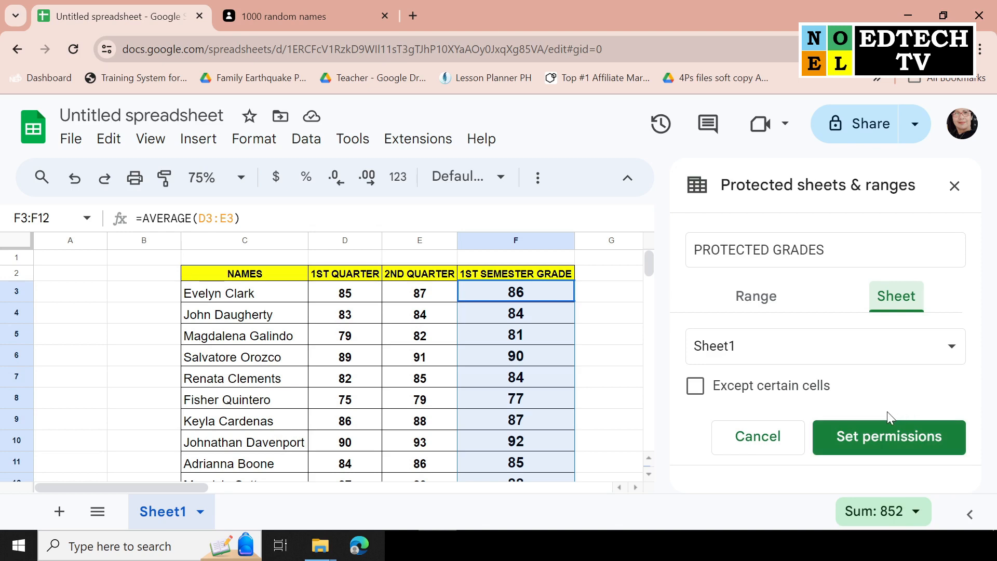
pyautogui.click(758, 302)
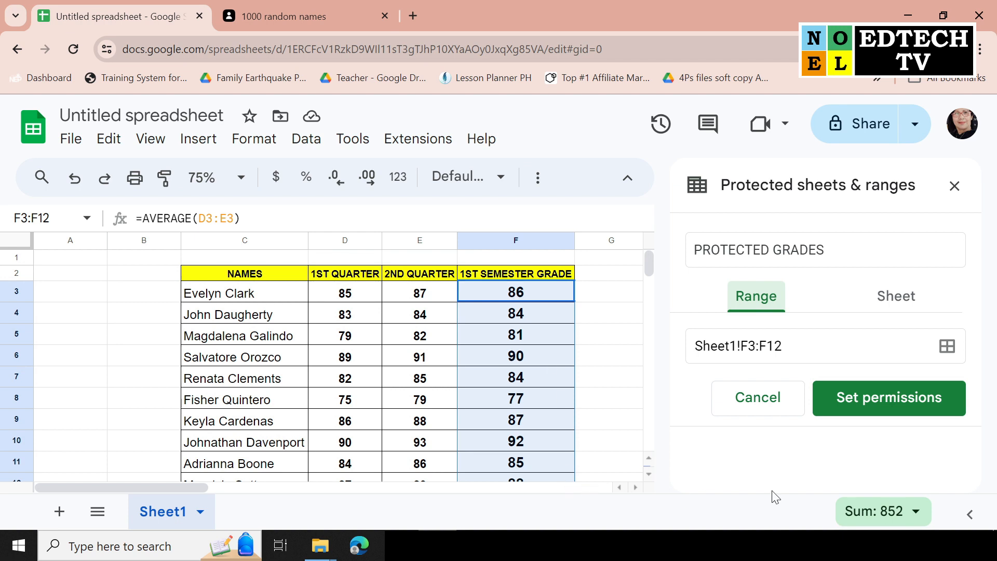
pyautogui.click(902, 398)
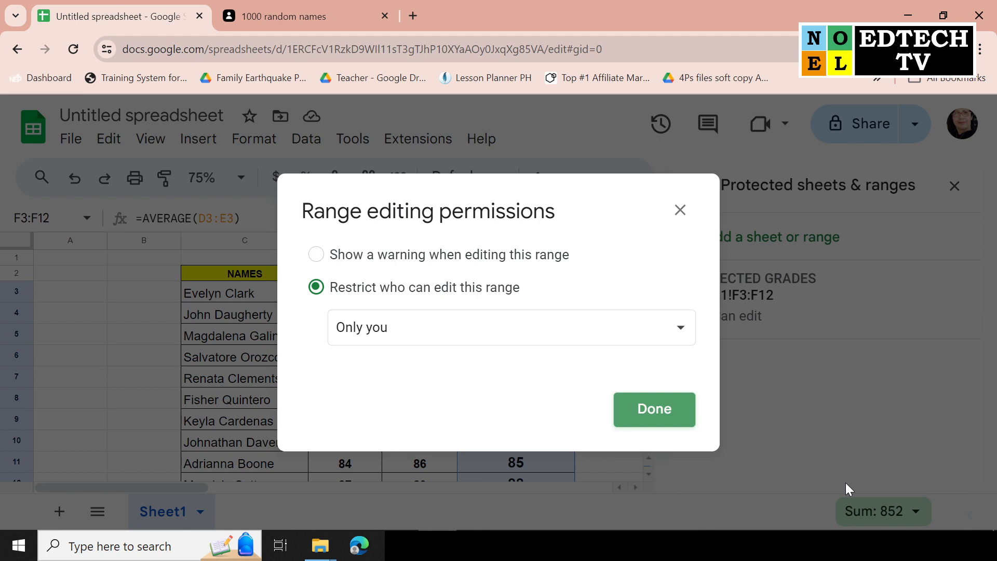
# - Restrict who can edit the protected range with the Custom option, keeping only the owner as editor, and save the permissions
pyautogui.click(681, 332)
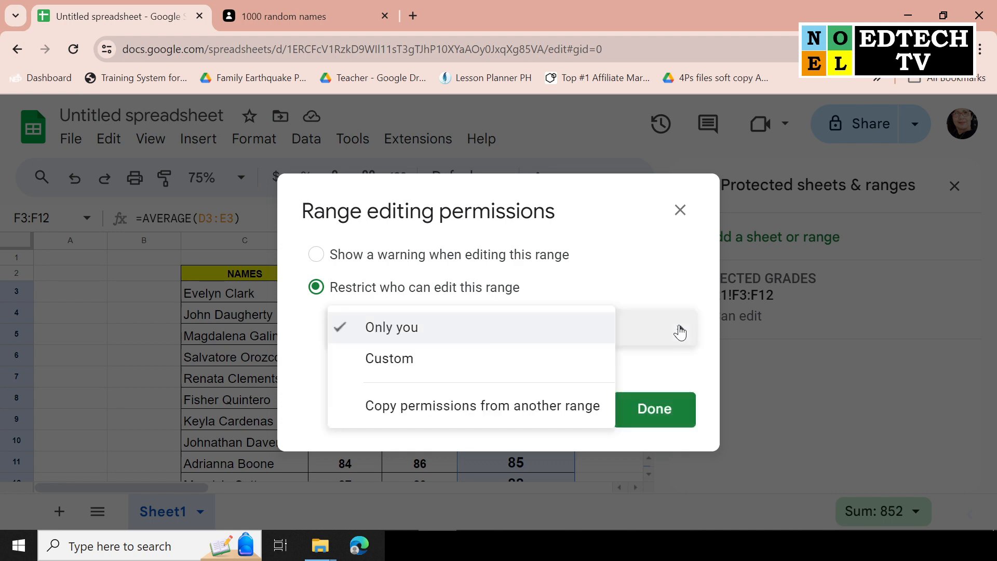
pyautogui.click(417, 368)
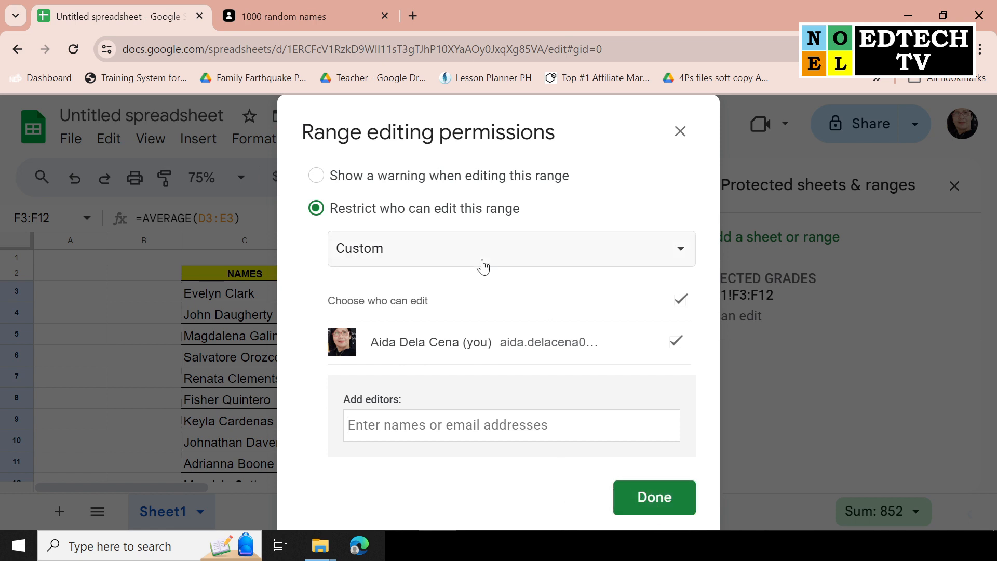
pyautogui.click(680, 511)
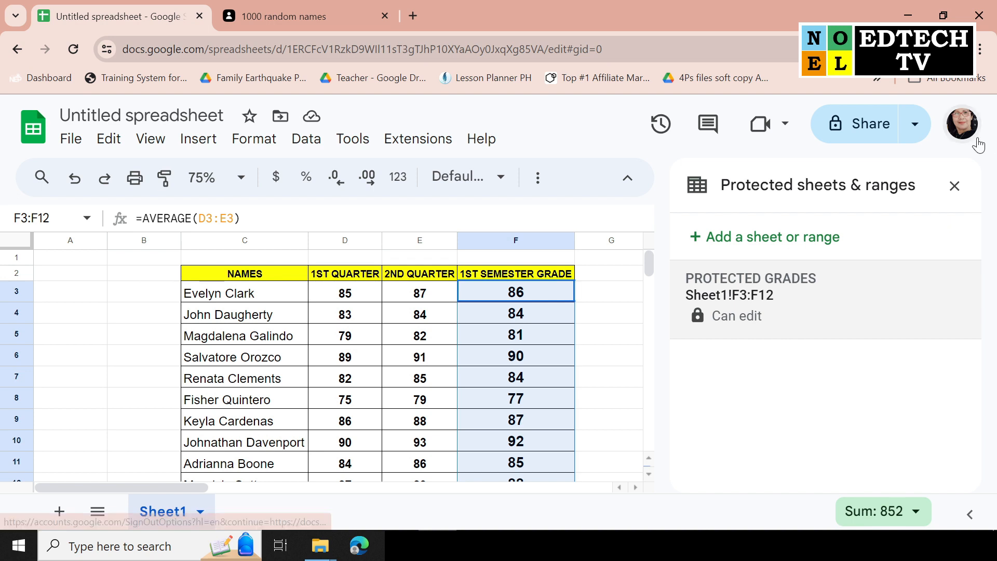
pyautogui.click(556, 336)
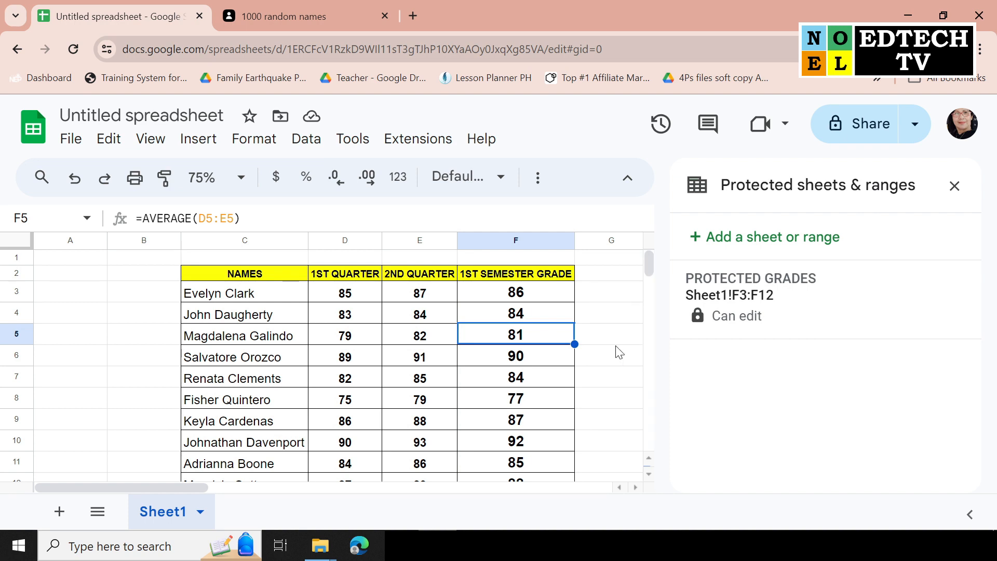
pyautogui.click(516, 294)
pyautogui.click(551, 446)
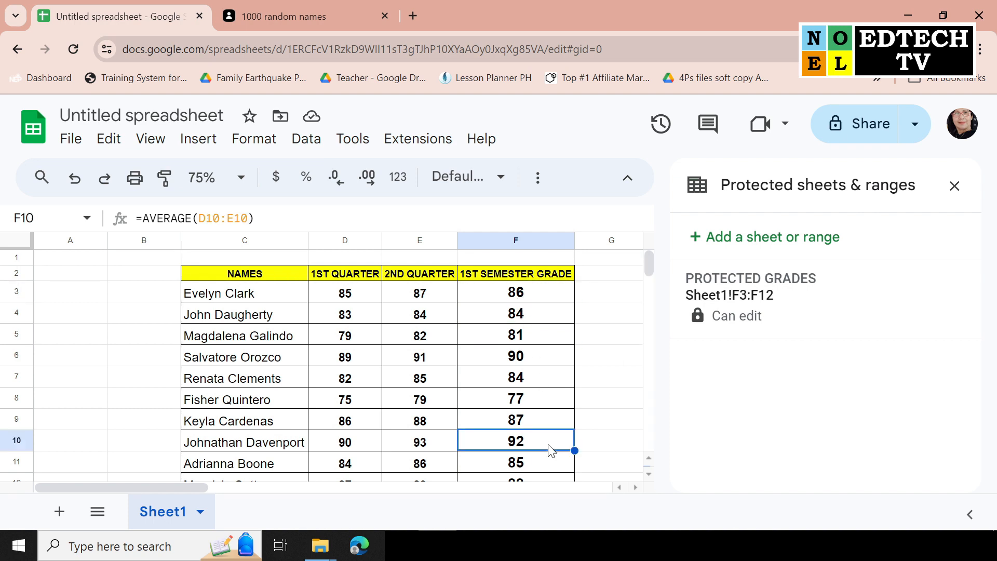